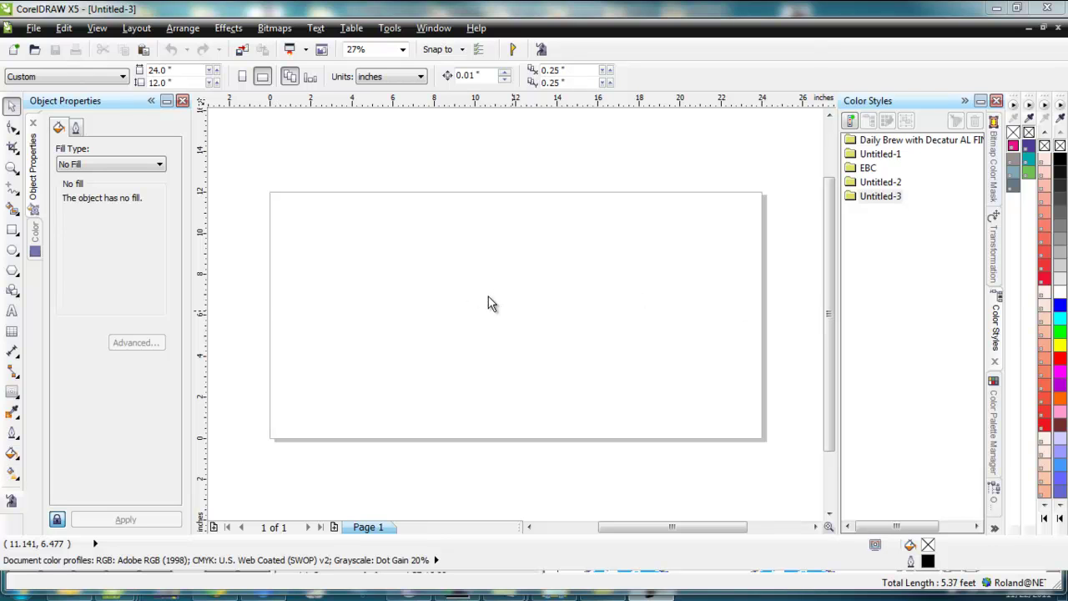
Import the Running For Brews Logo image, place it on the page, and zoom to it.
right_click(465, 248)
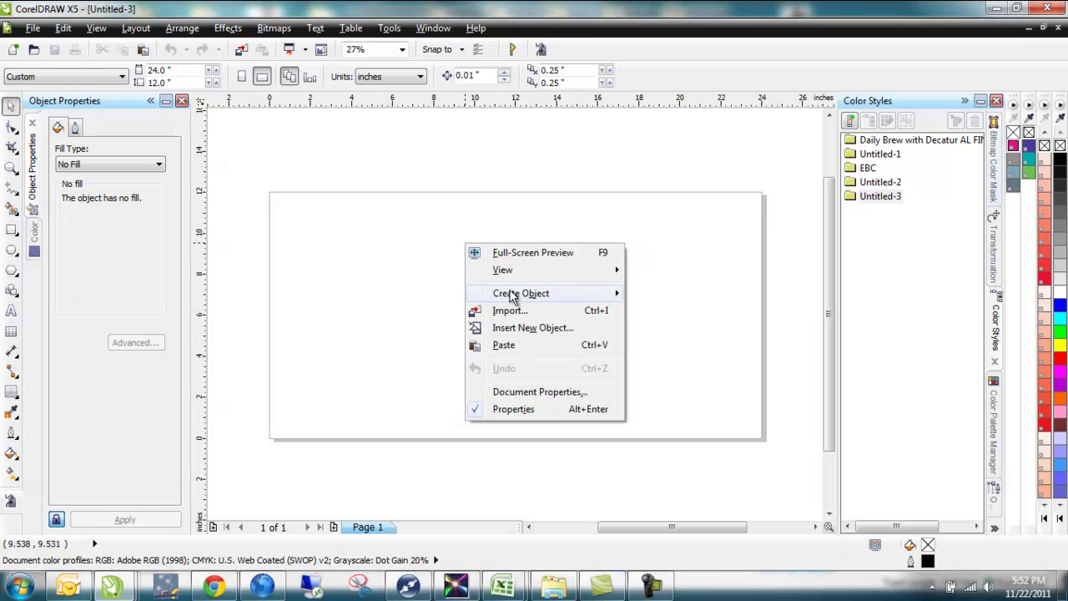
left_click(597, 321)
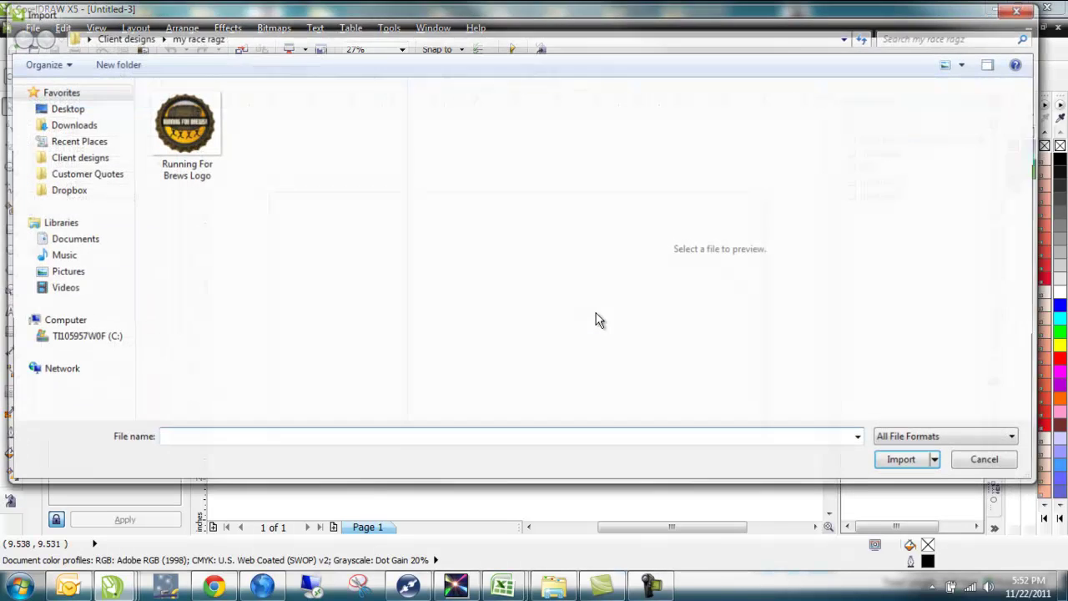
double_click(204, 144)
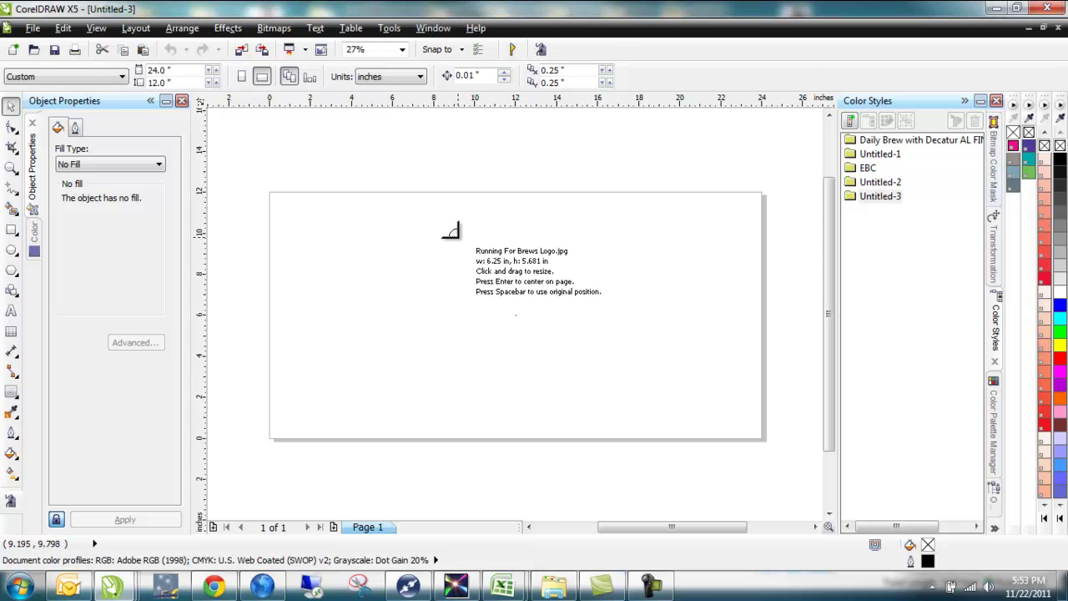
left_click(451, 231)
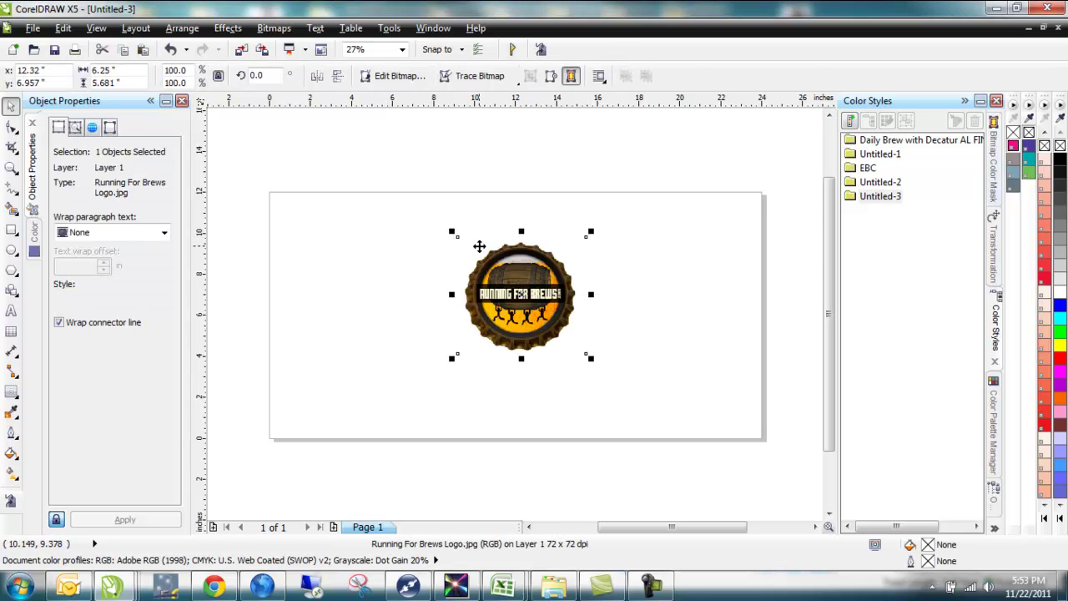
left_click_drag(479, 246, 481, 252)
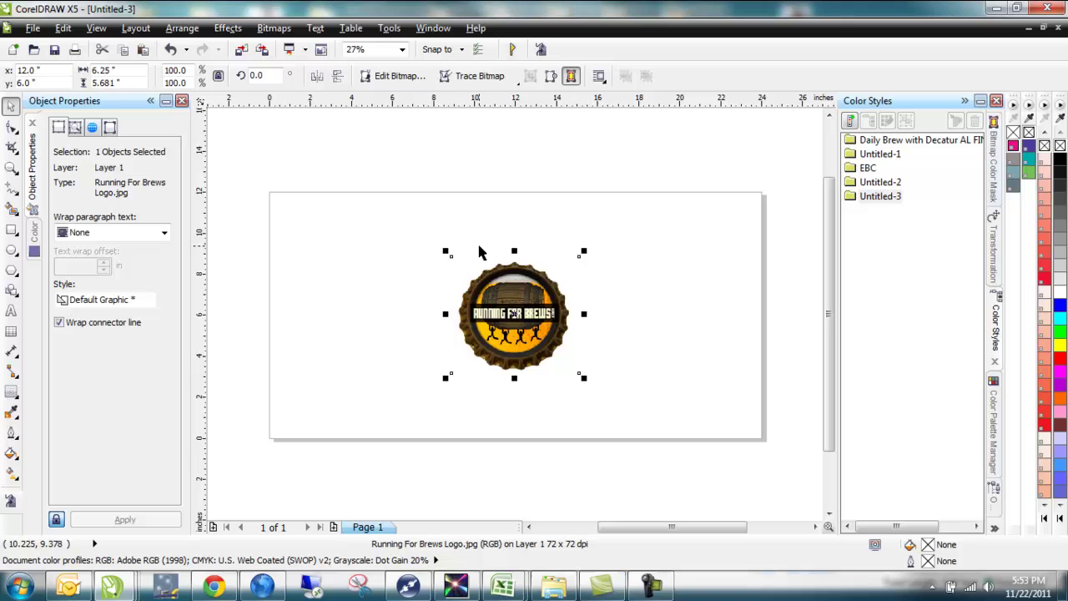
key("shift+F2")
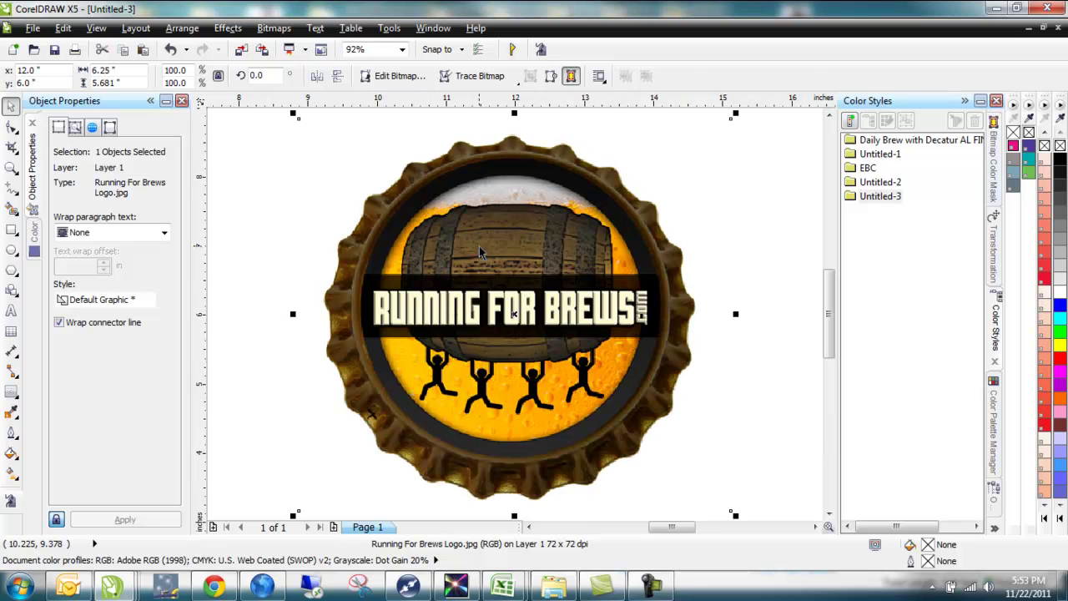
Add Page 2, paste a copy of the logo onto it, and open Trace Bitmap.
left_click(332, 527)
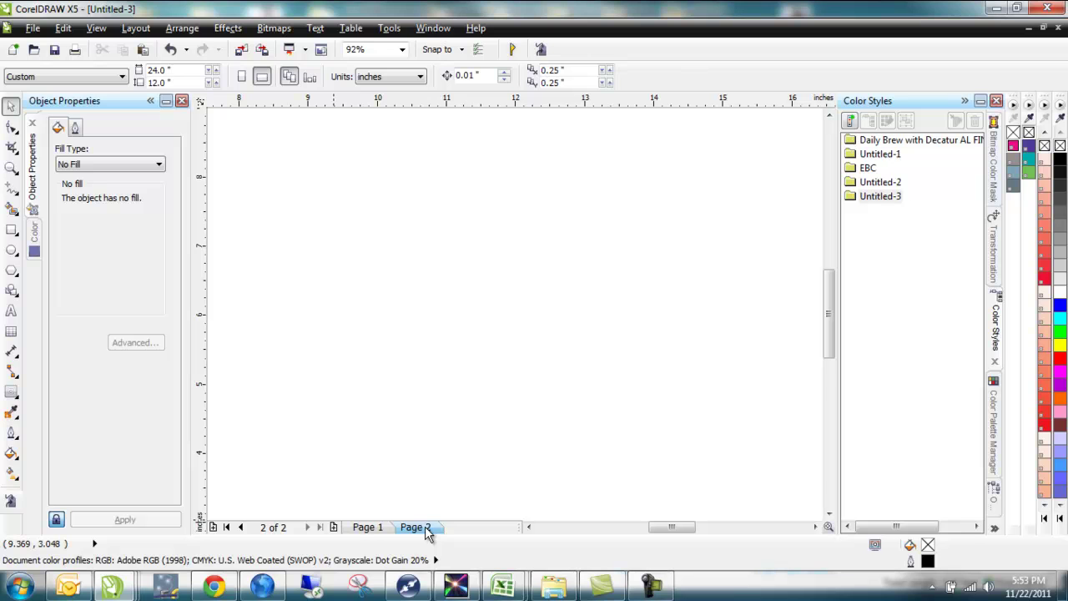
key("ctrl+v")
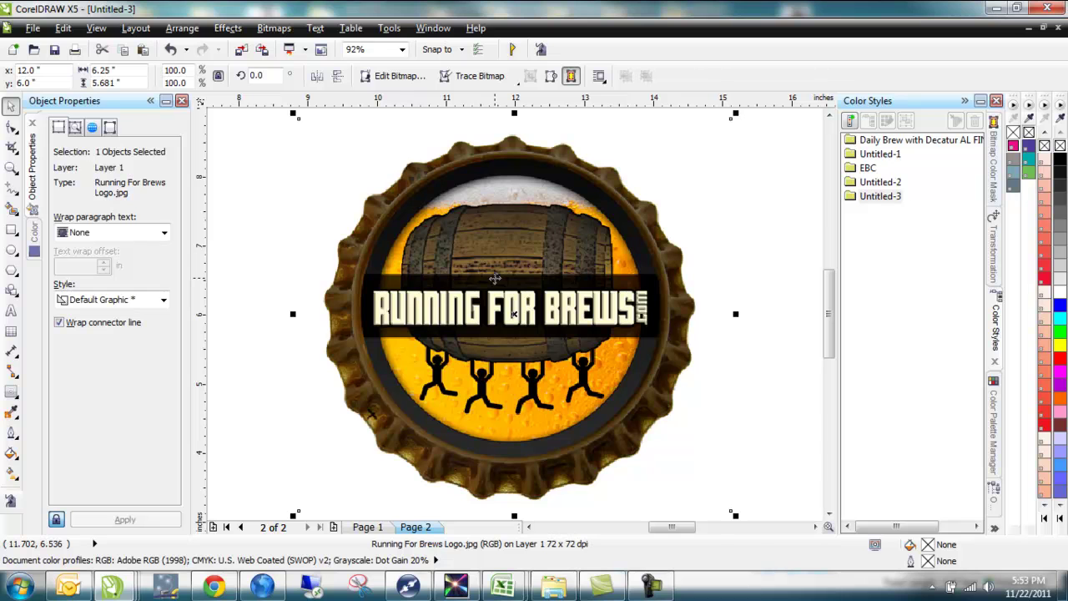
left_click(489, 78)
mouse_move(503, 135)
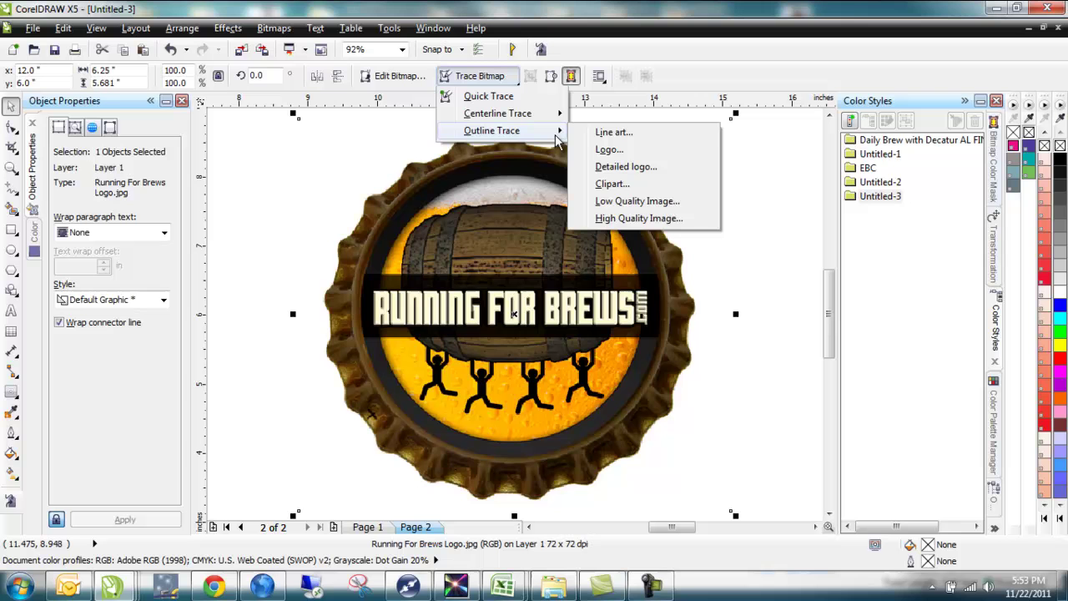
Start a Line art outline trace, compare PowerTRACE preview modes, and enable Delete original image.
left_click(613, 133)
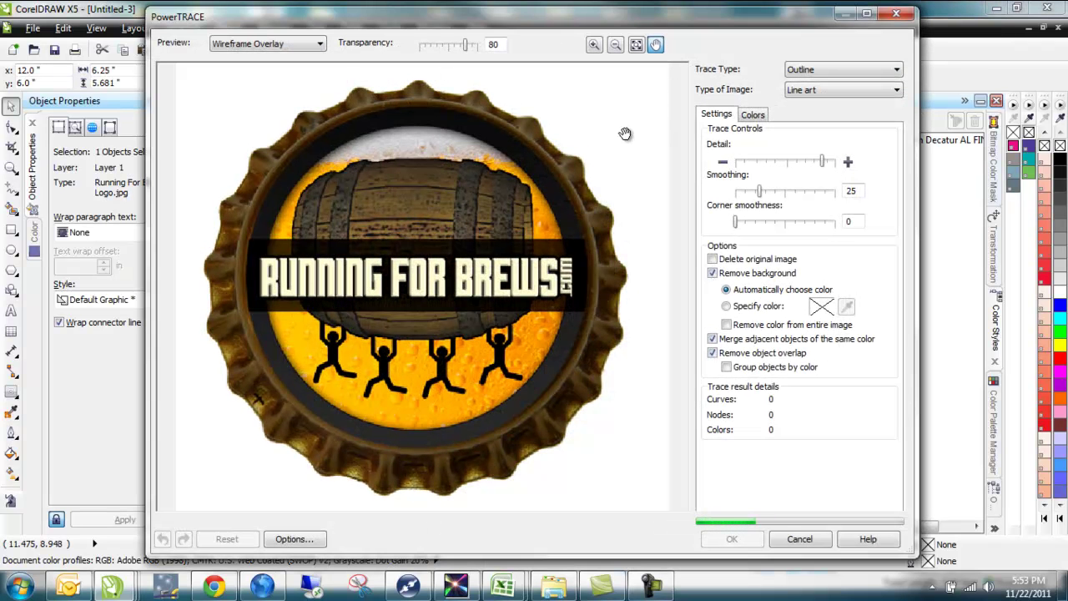
left_click(319, 47)
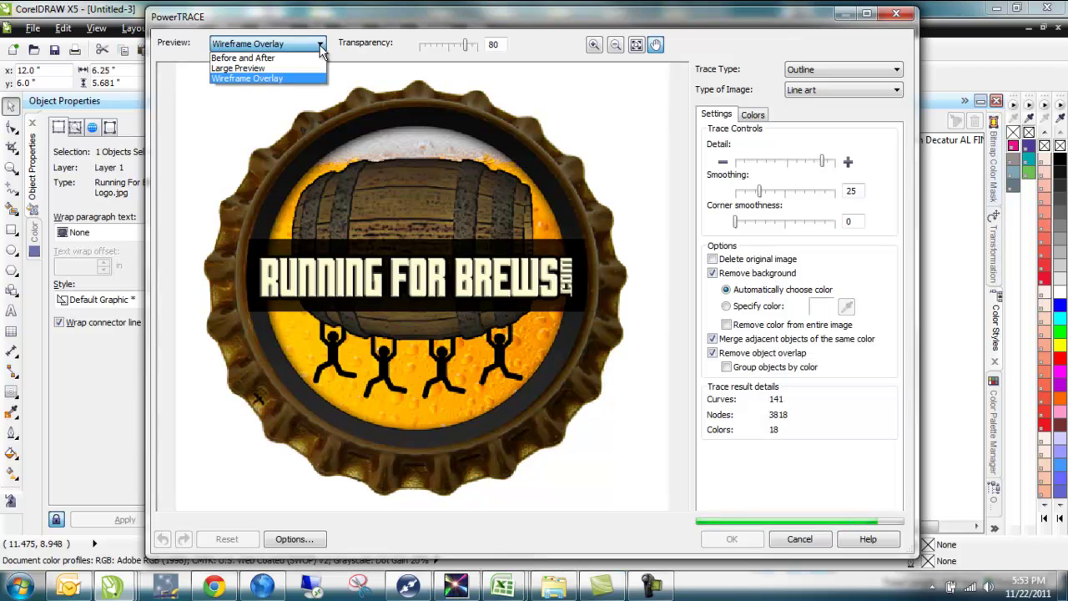
left_click(315, 58)
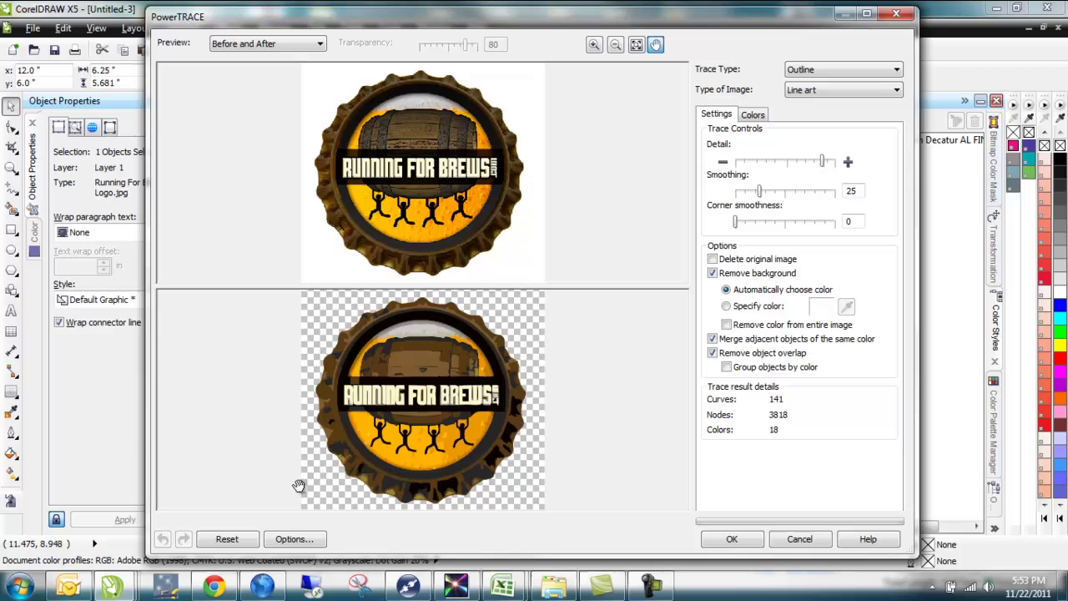
left_click(321, 46)
left_click(317, 68)
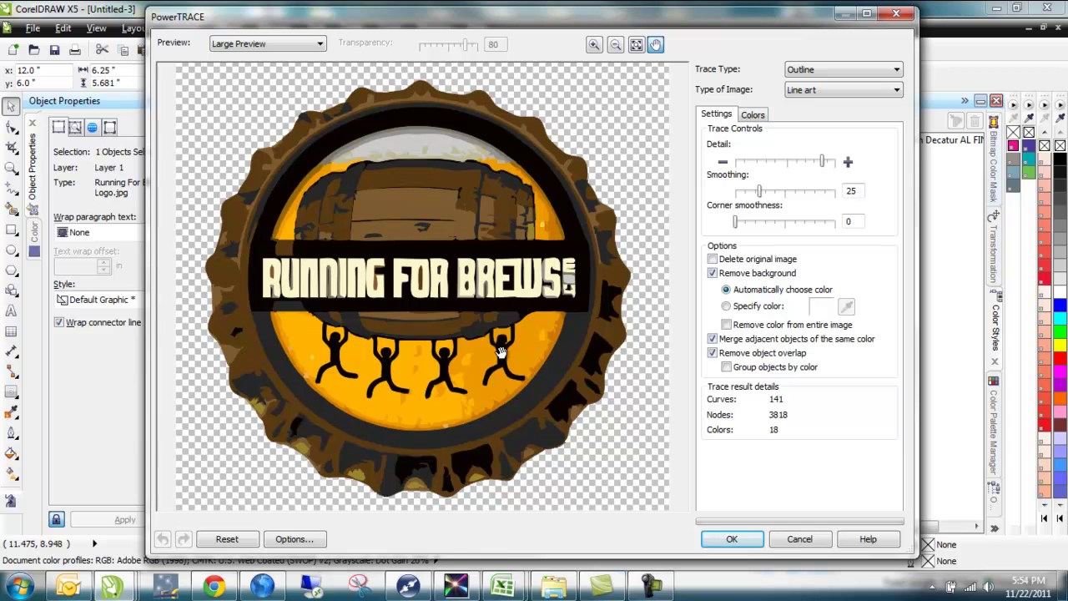
left_click(321, 45)
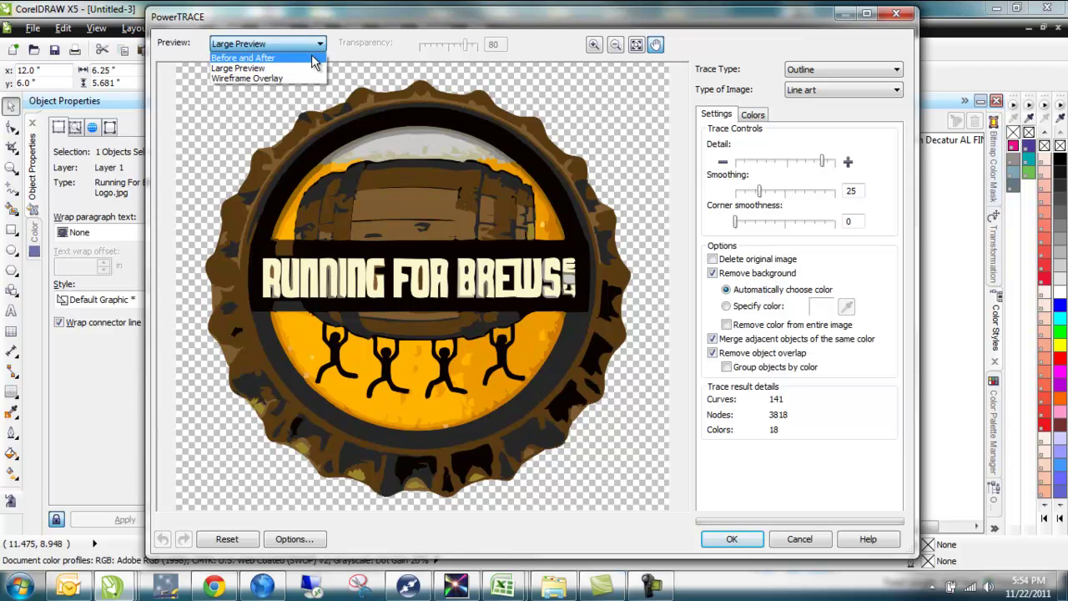
left_click(307, 79)
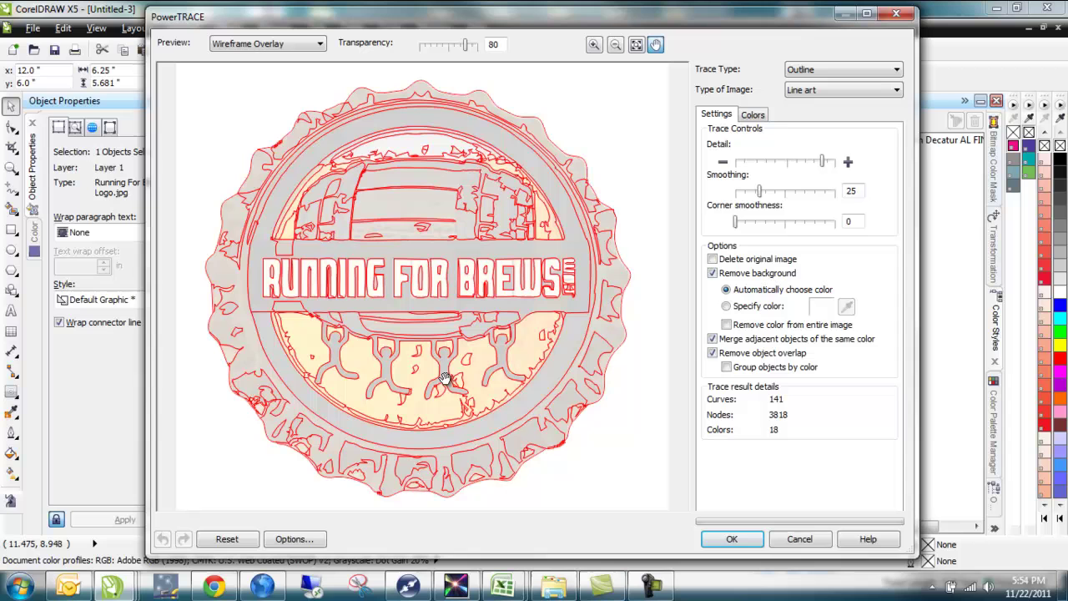
left_click(714, 259)
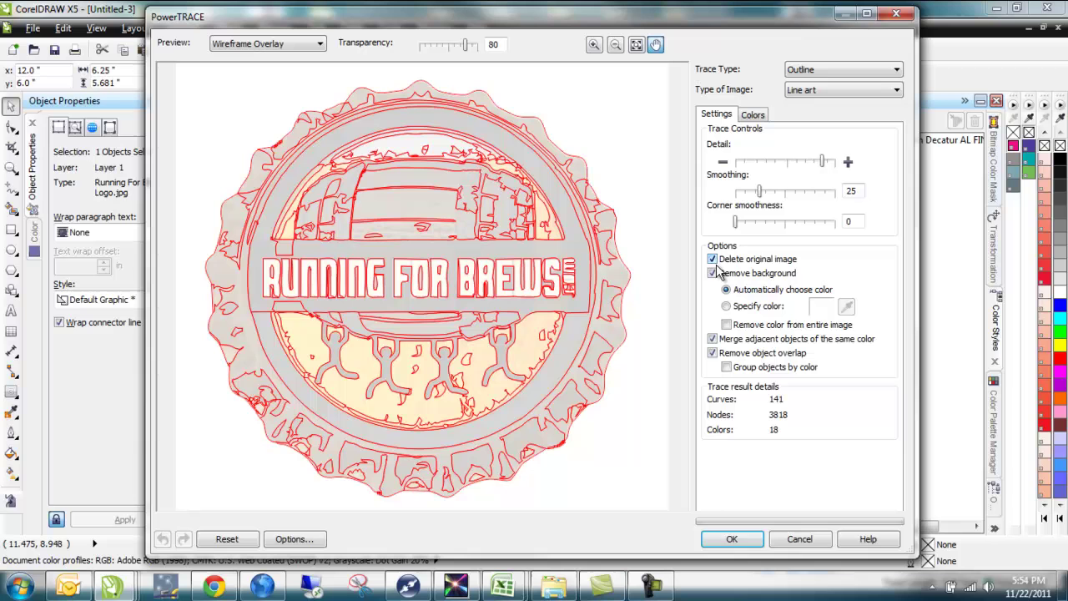
Accept the trace and select the Group of 141 Objects in the Object Manager.
left_click(719, 539)
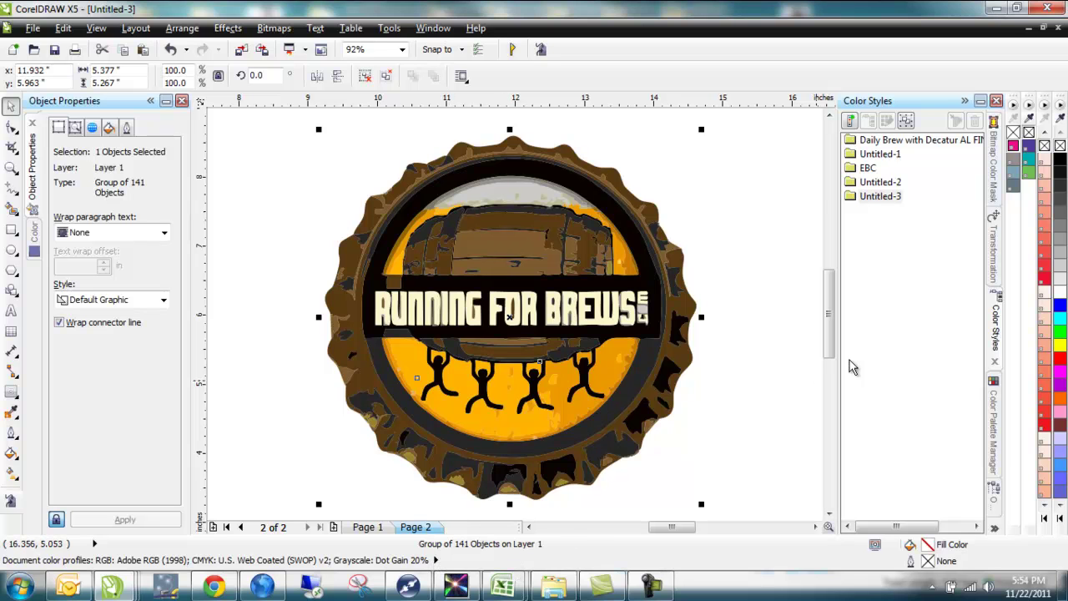
left_click(994, 499)
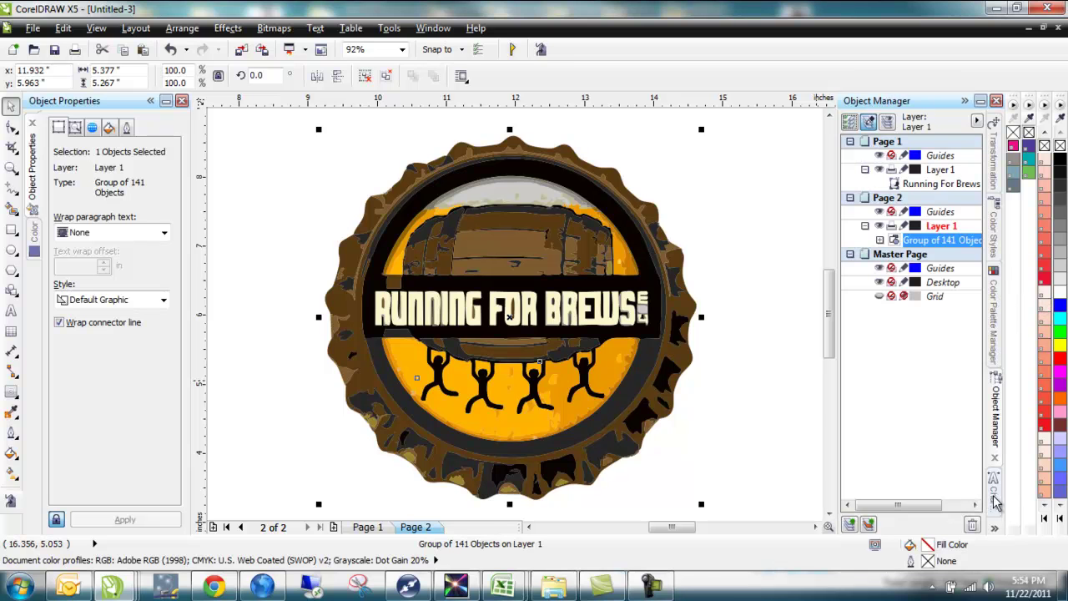
left_click(942, 244)
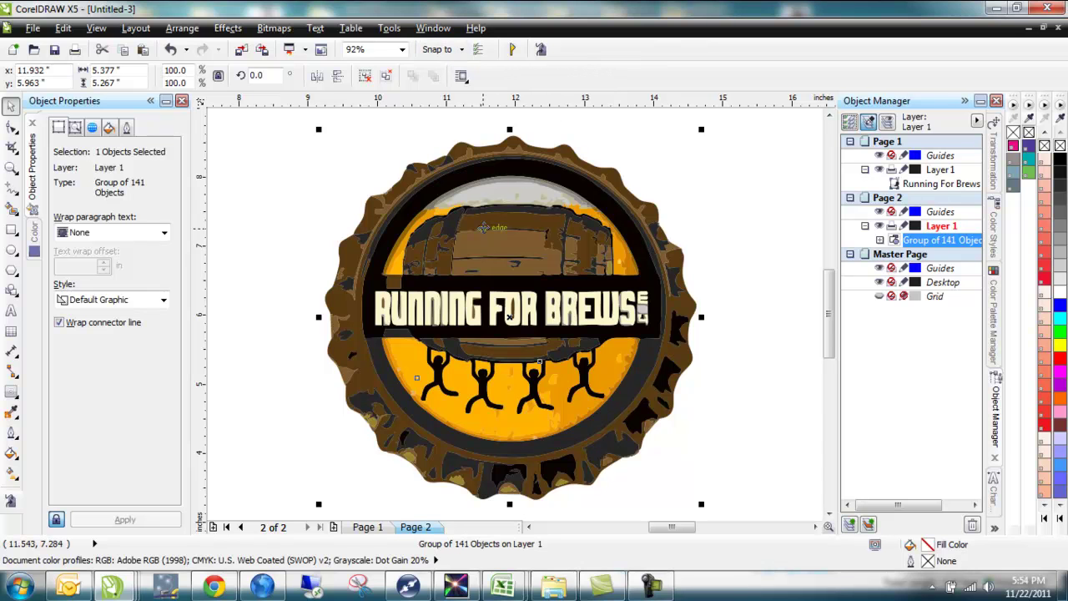
Ungroup the traced logo and create a boundary curve around the whole bottle cap.
right_click(483, 227)
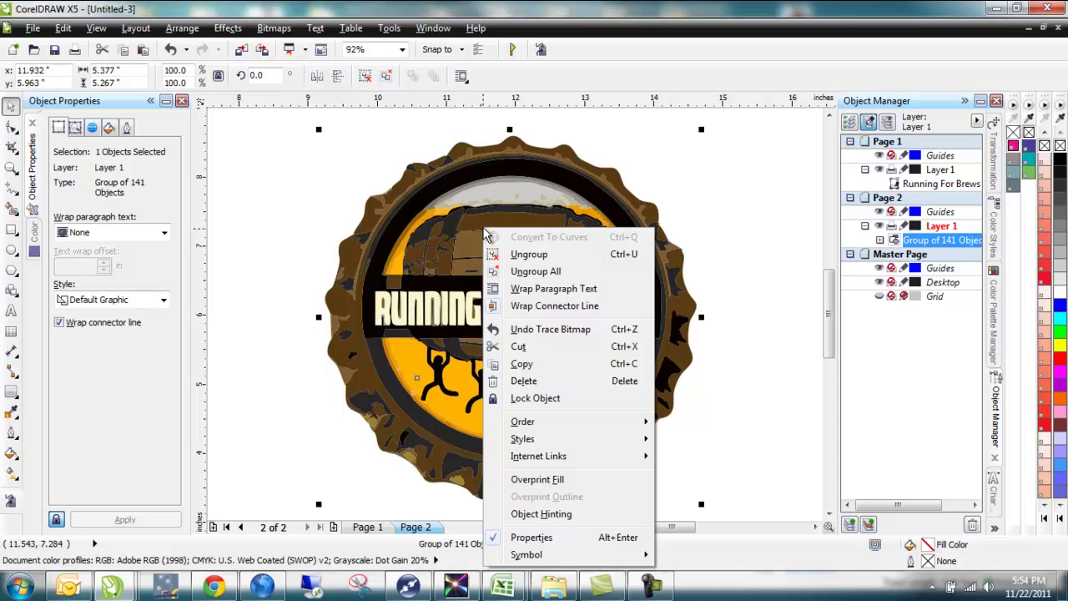
left_click(525, 255)
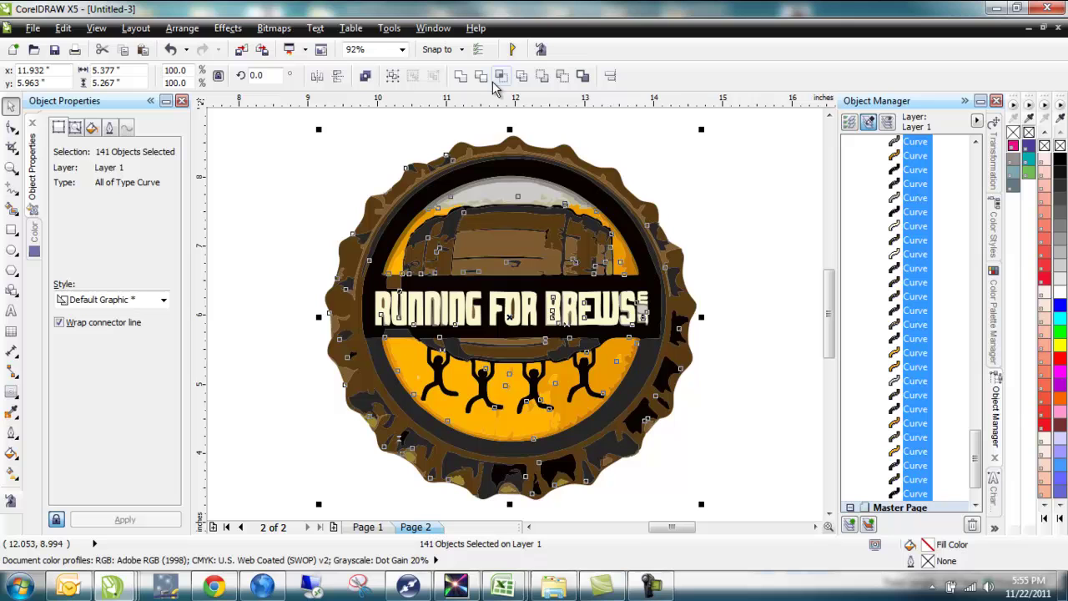
left_click(582, 77)
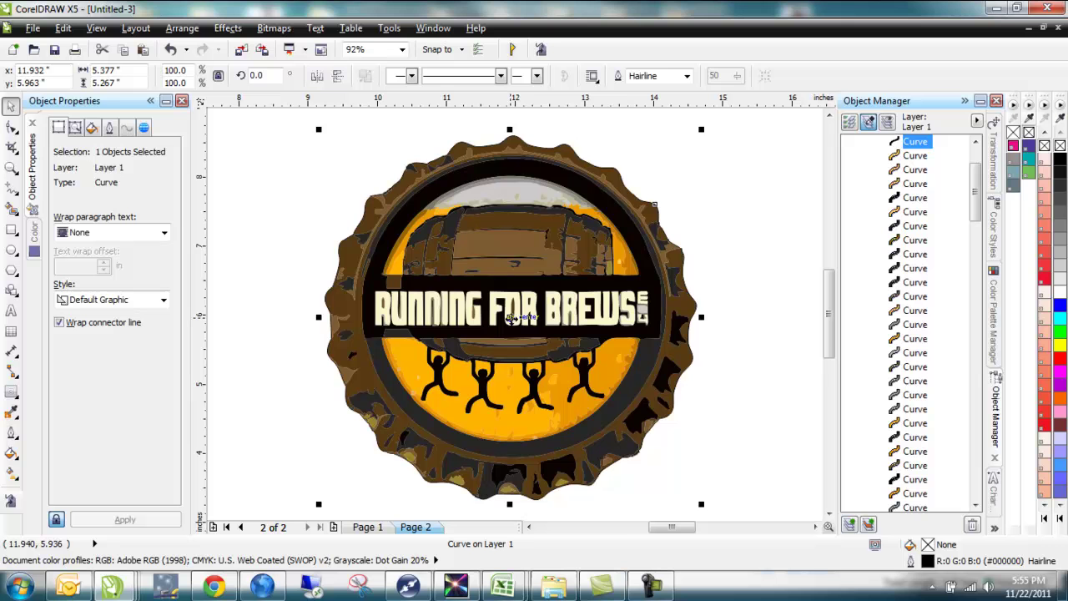
mouse_move(510, 317)
left_mouse_down()
mouse_move(547, 315)
mouse_move(609, 388)
mouse_move(601, 242)
mouse_move(526, 225)
mouse_move(471, 257)
mouse_move(442, 299)
mouse_move(474, 343)
mouse_move(542, 310)
left_mouse_up()
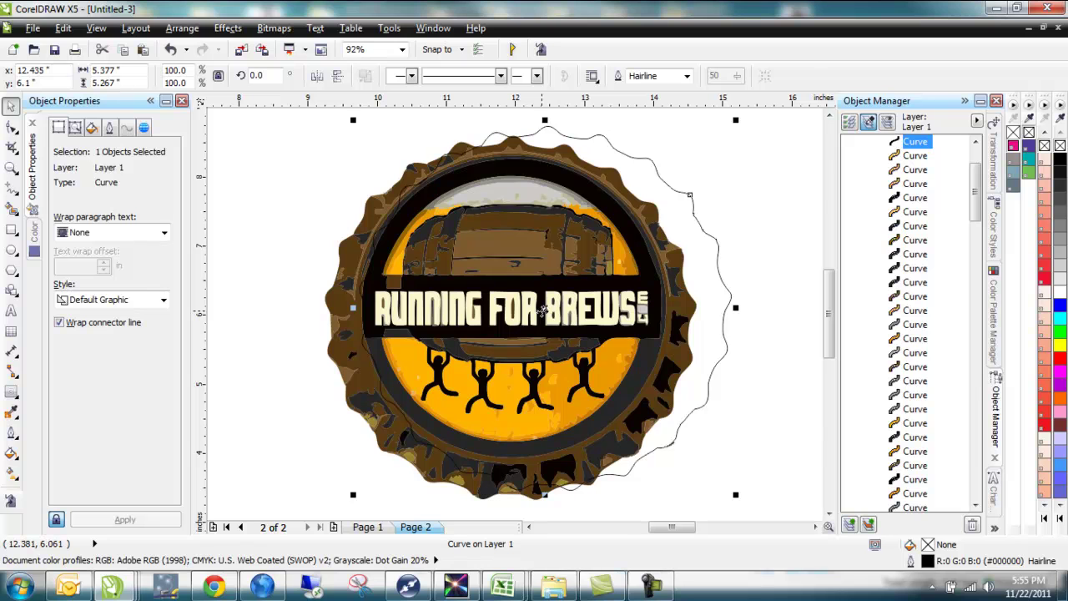
key("ctrl+z")
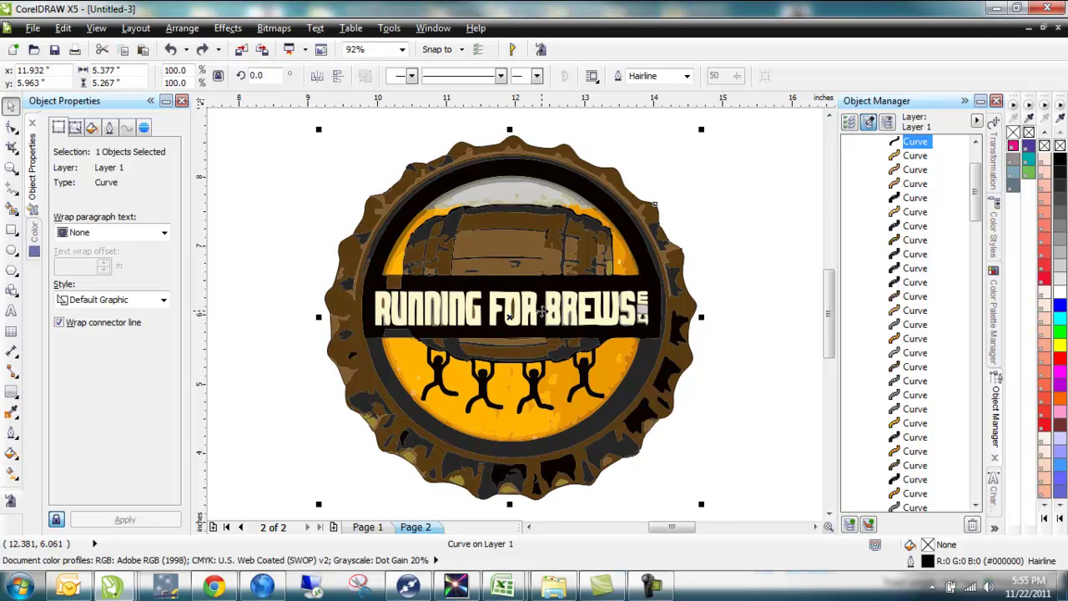
Give the boundary curve a CutContour outline and deselect everything.
right_click(1014, 149)
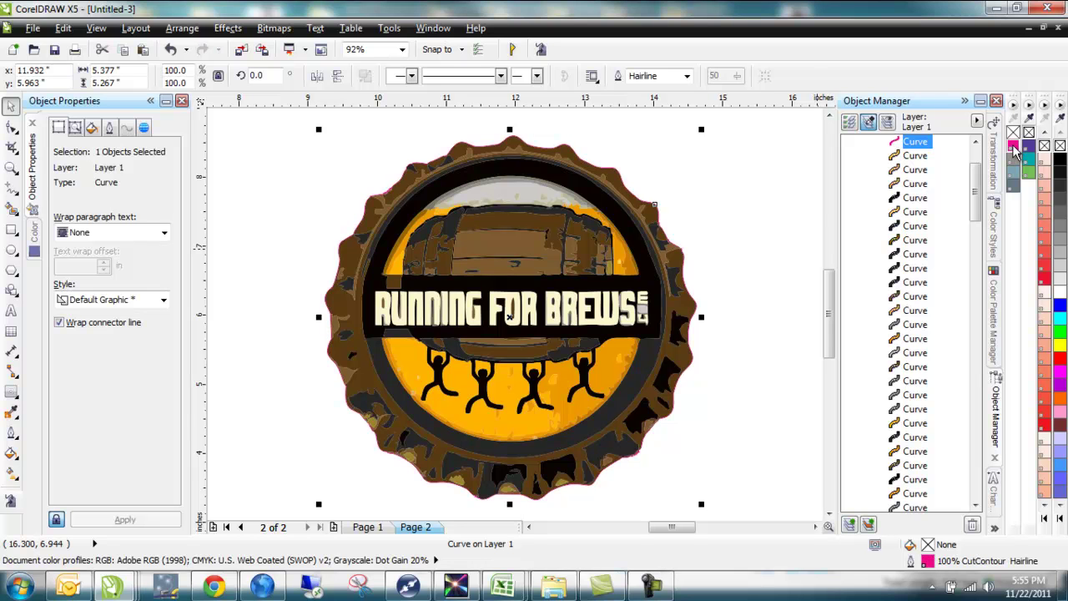
left_click(715, 220)
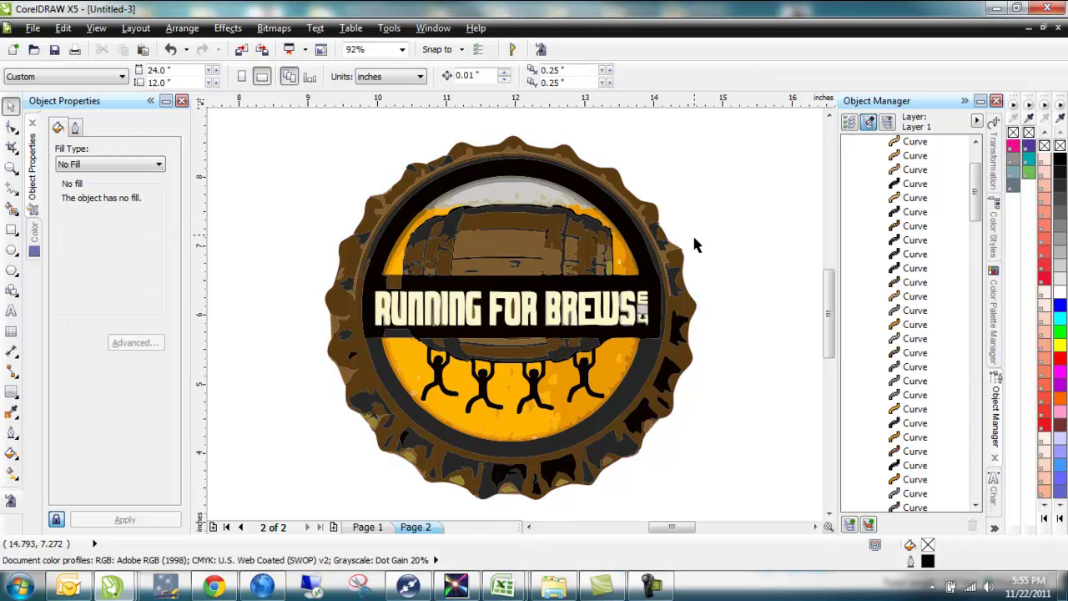
Switch to Page 1 and select the pink CutContour line around the cap.
left_click(367, 527)
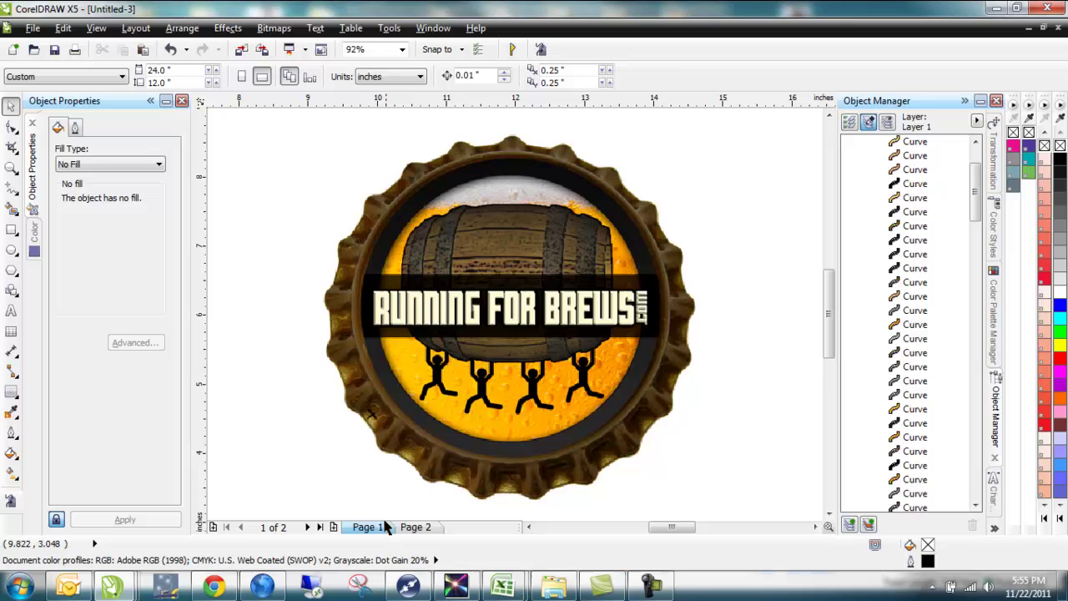
left_click(486, 428)
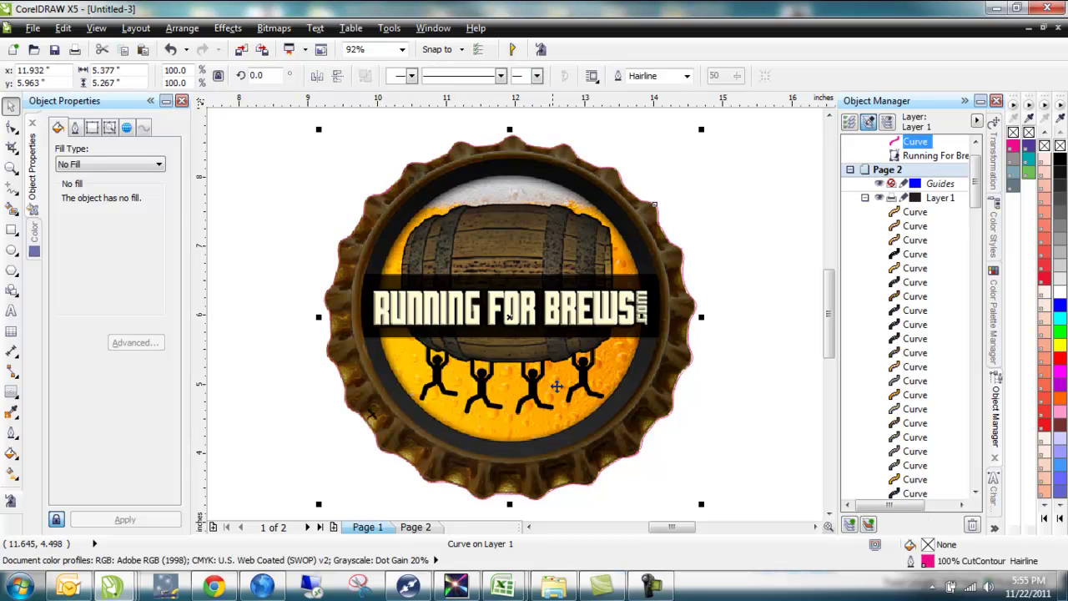
scroll(611, 166, "up", 3)
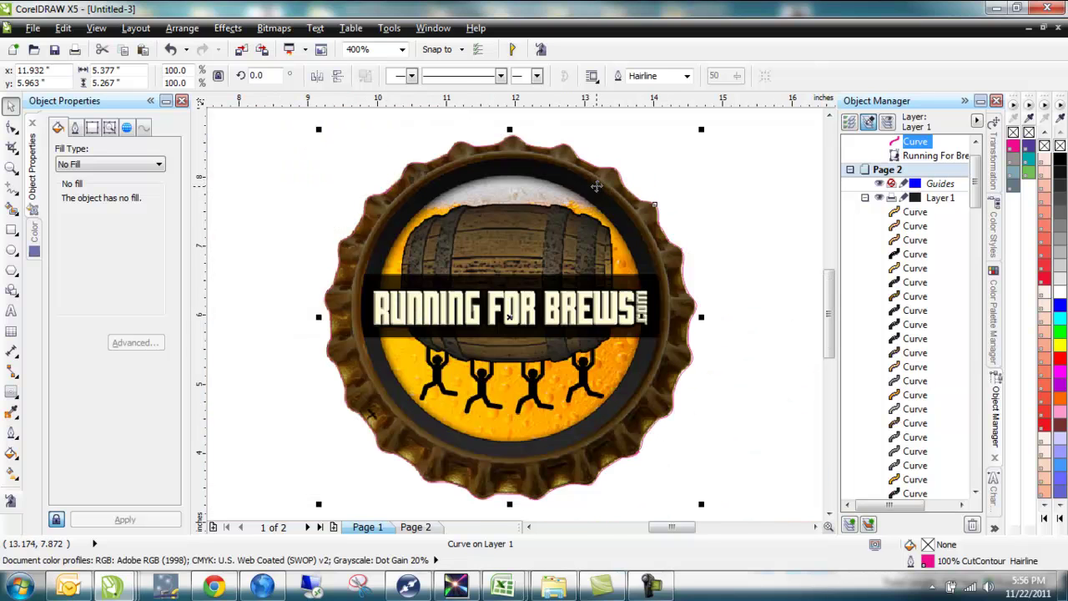
scroll(591, 174, "down", 3)
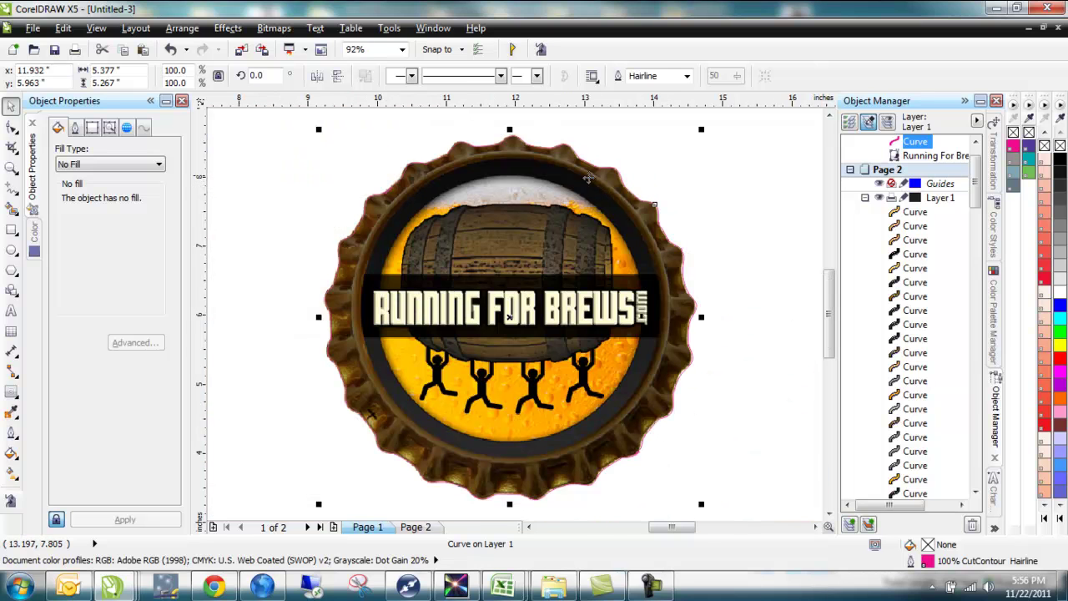
Apply a one-step inside contour to the cut line with a 0.01" offset.
left_click(19, 404)
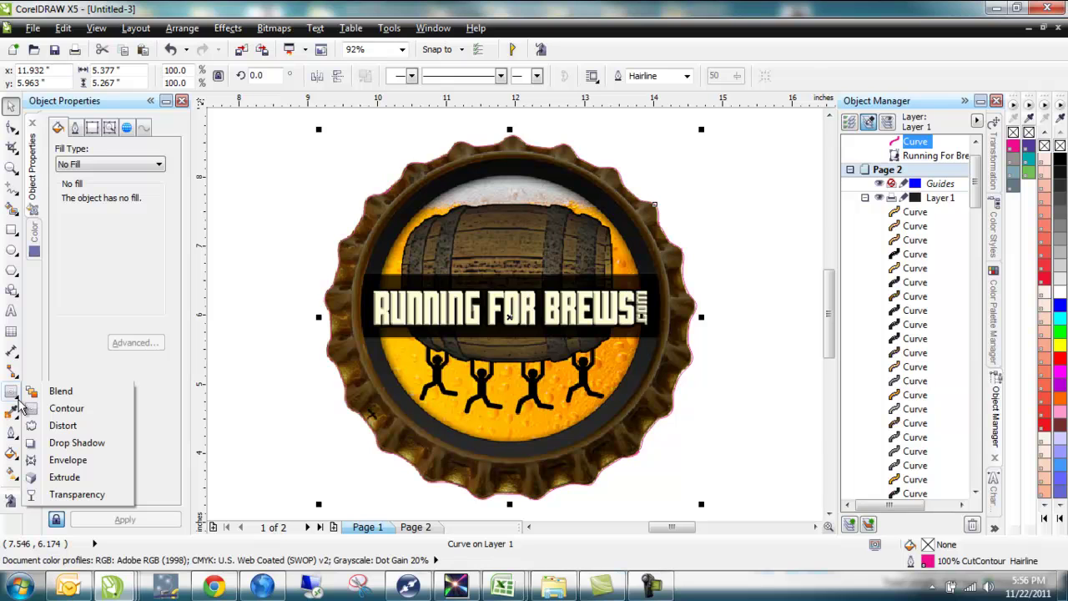
left_click(67, 408)
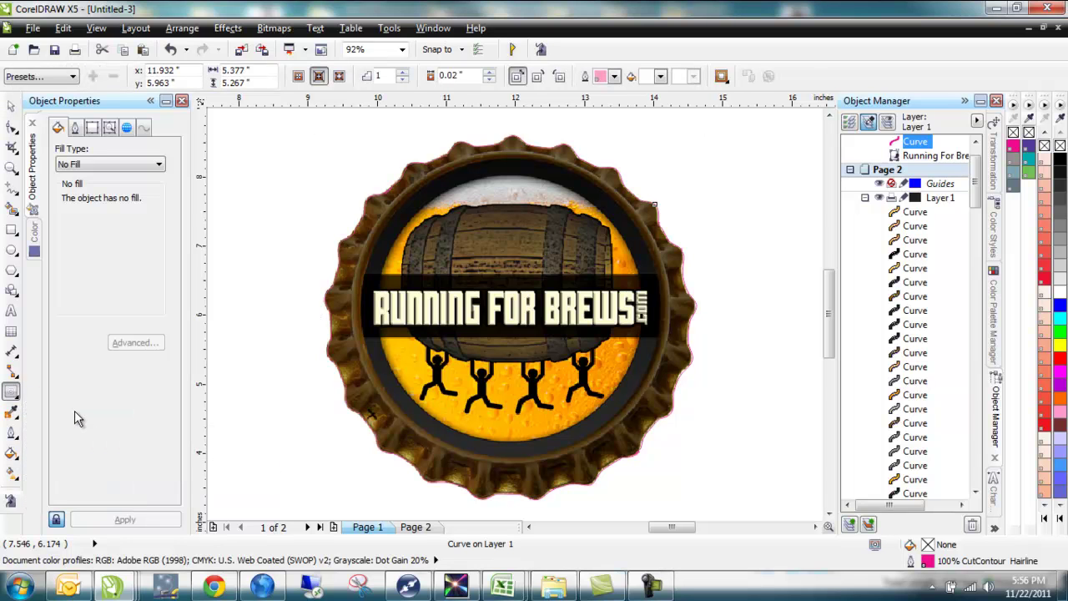
left_click(318, 78)
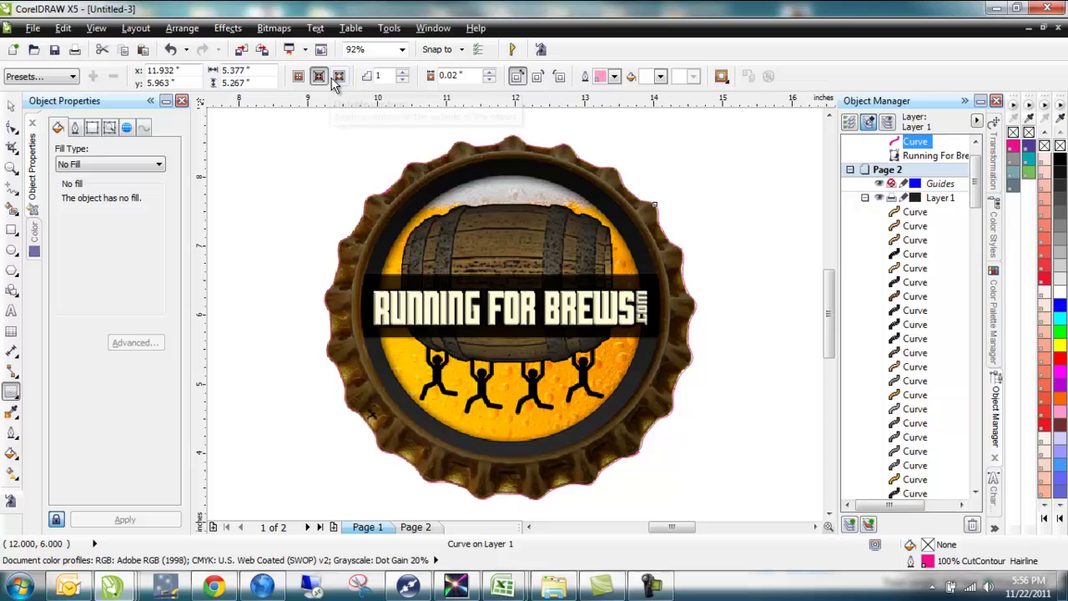
left_click(319, 77)
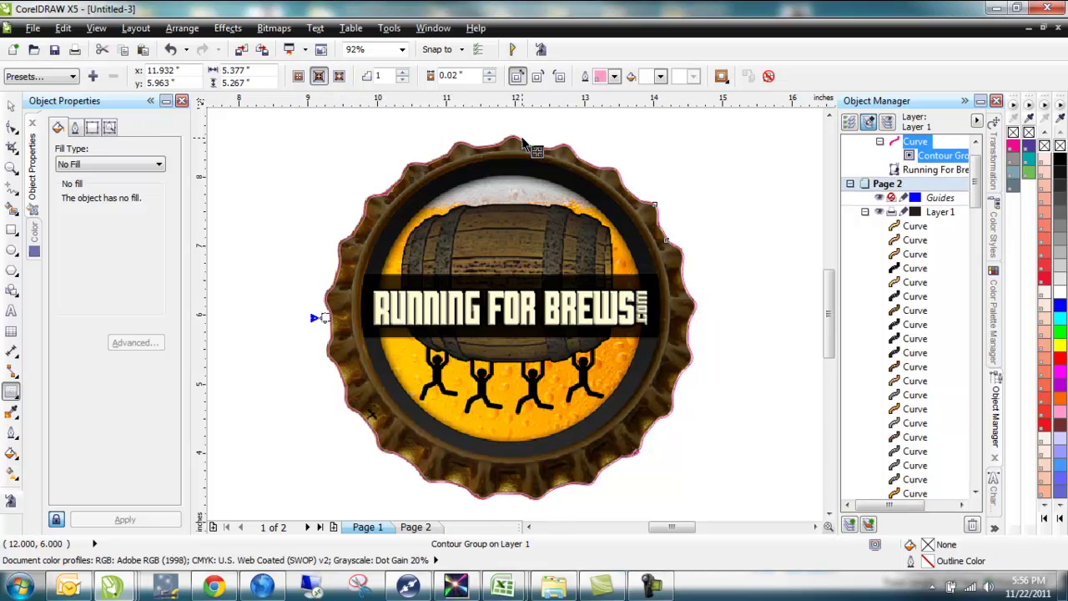
scroll(517, 142, "up", 4)
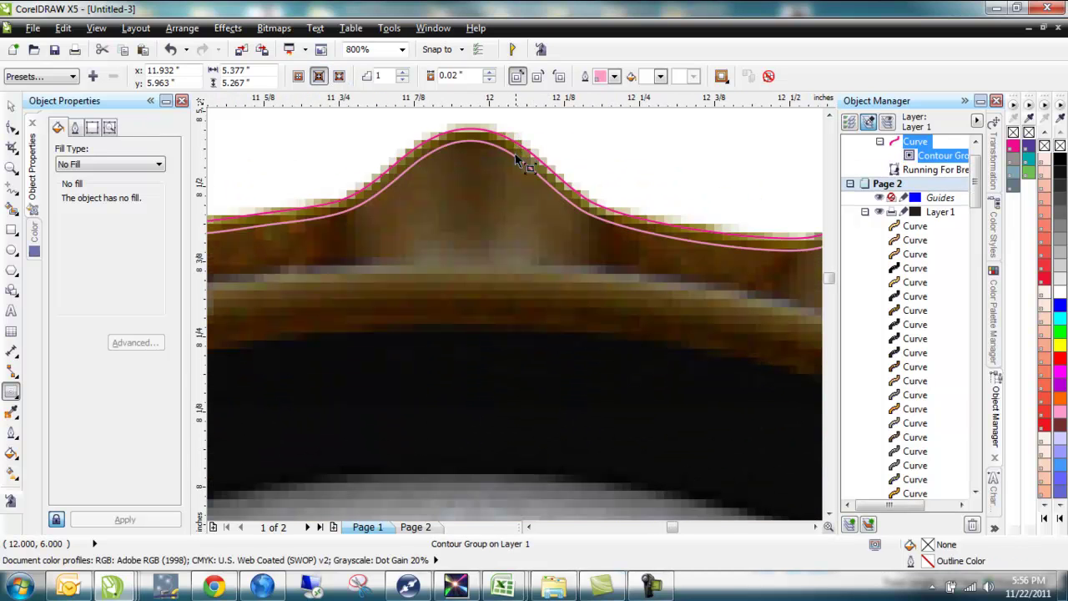
left_click(489, 83)
left_click(489, 82)
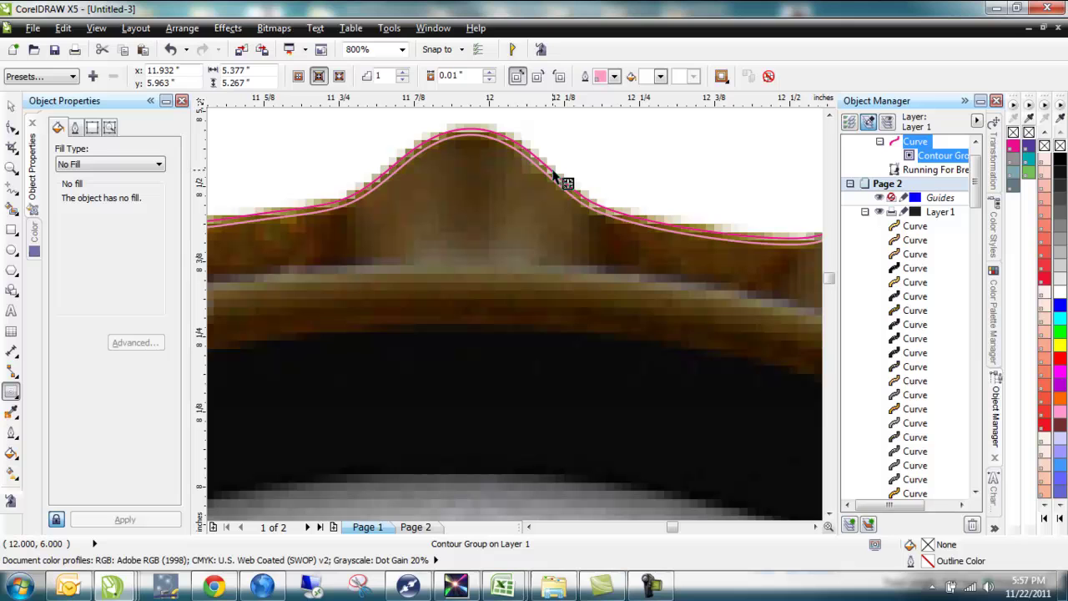
Break the contour group apart into the cut line and its inner contour curve.
right_click(554, 175)
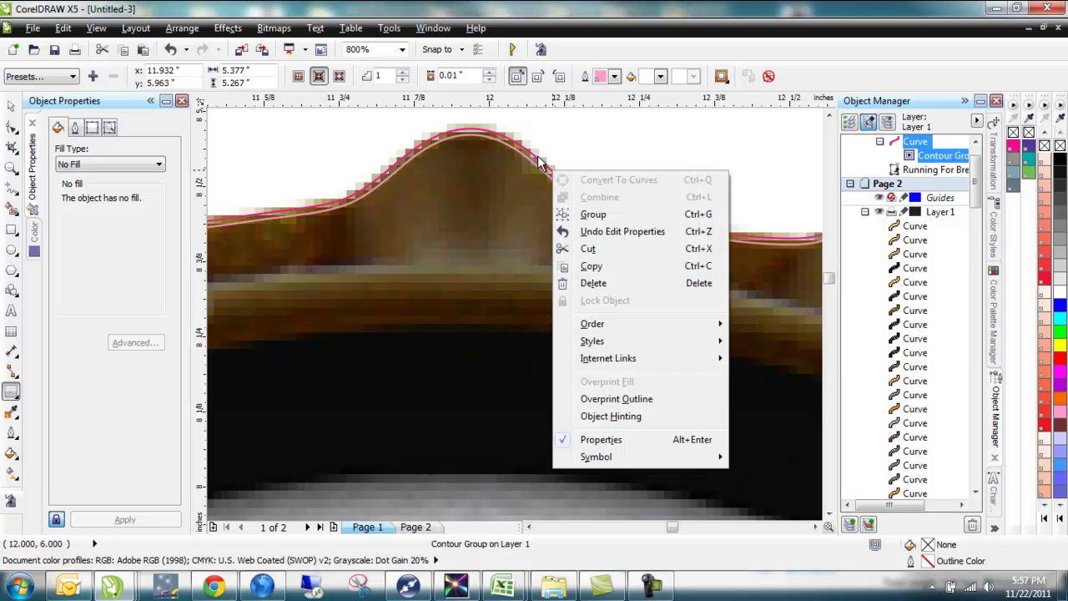
left_click(539, 163)
right_click(534, 159)
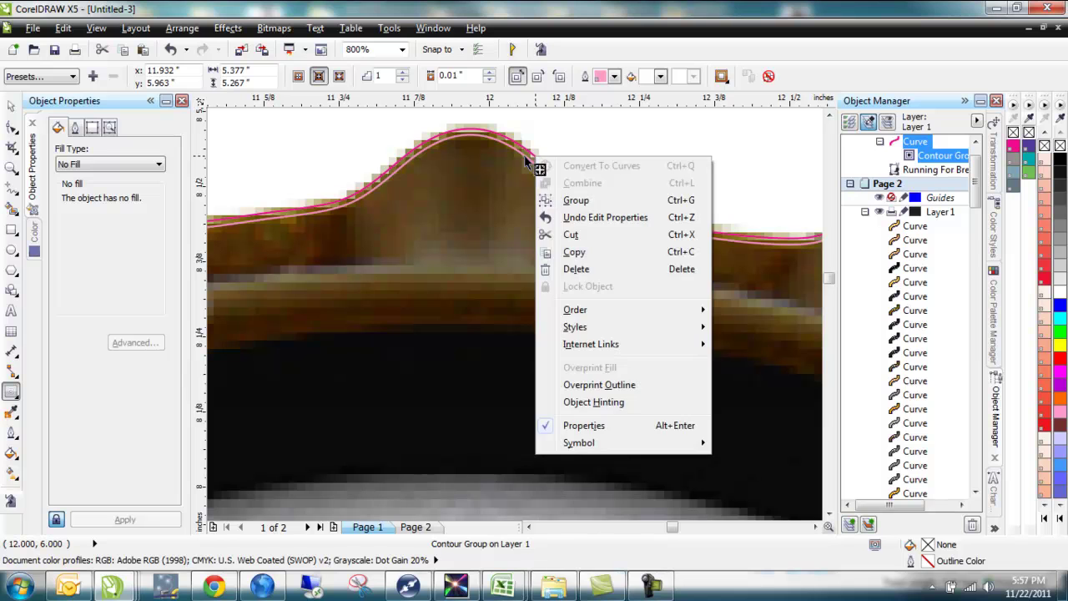
left_click(525, 157)
right_click(526, 157)
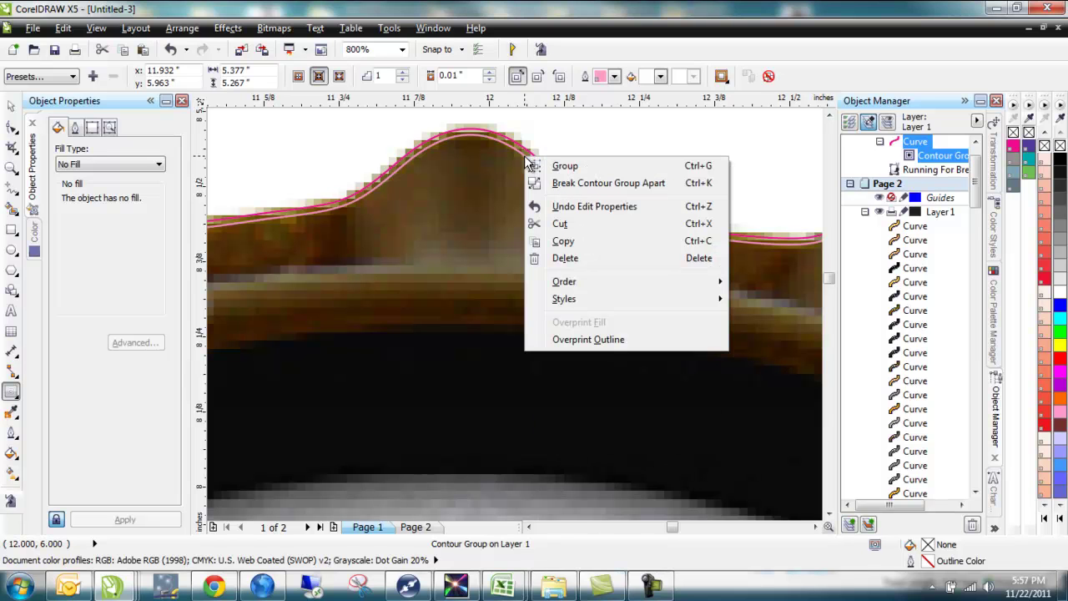
left_click(565, 183)
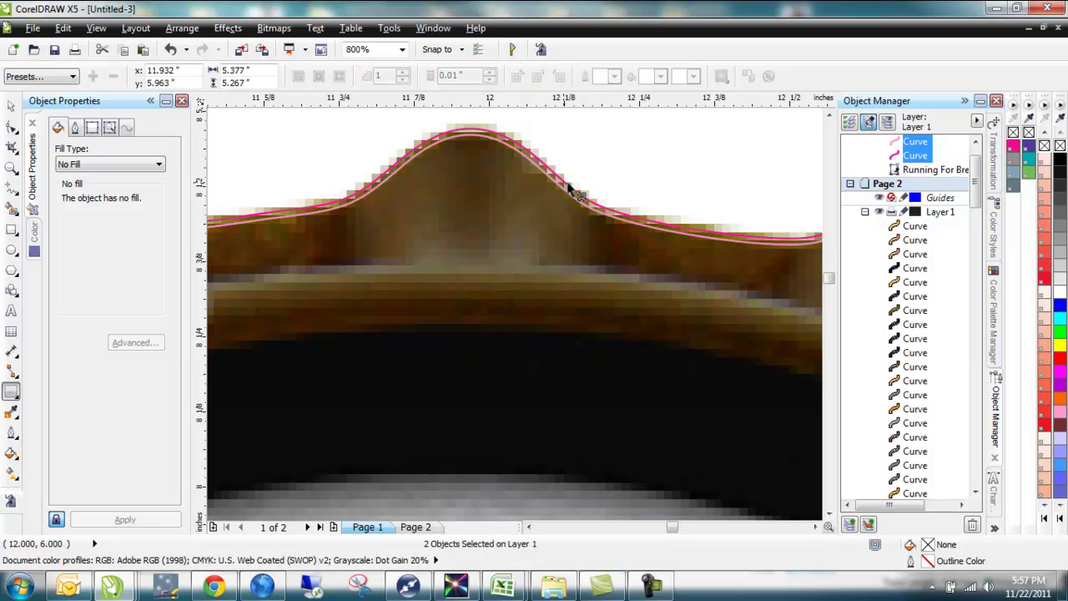
Fit the cap in view and select the outer pink cut line with the Pick tool.
key("shift+F2")
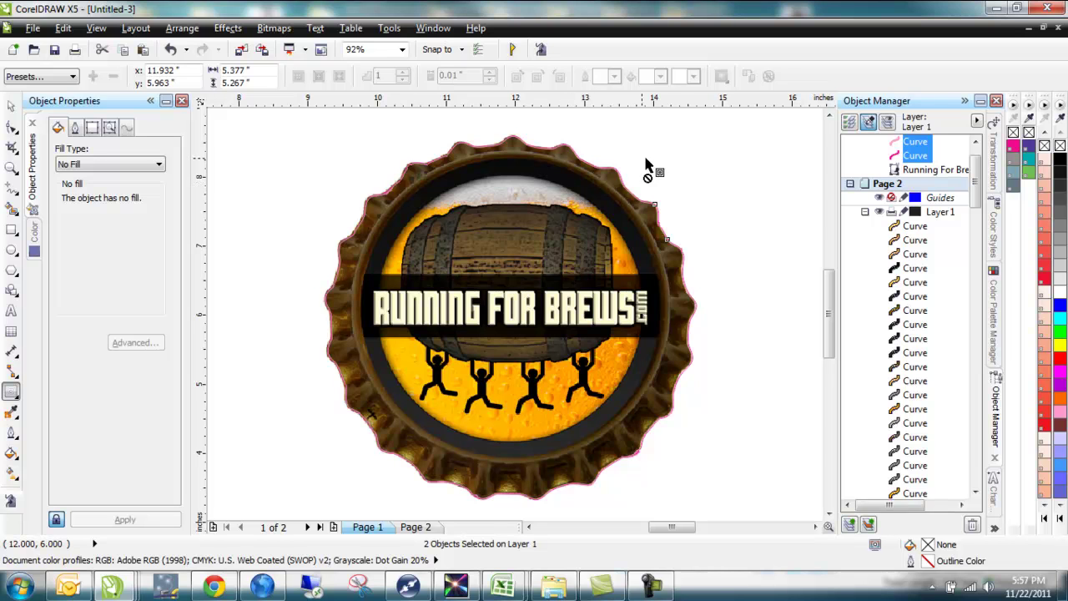
left_click(12, 106)
left_click(709, 211)
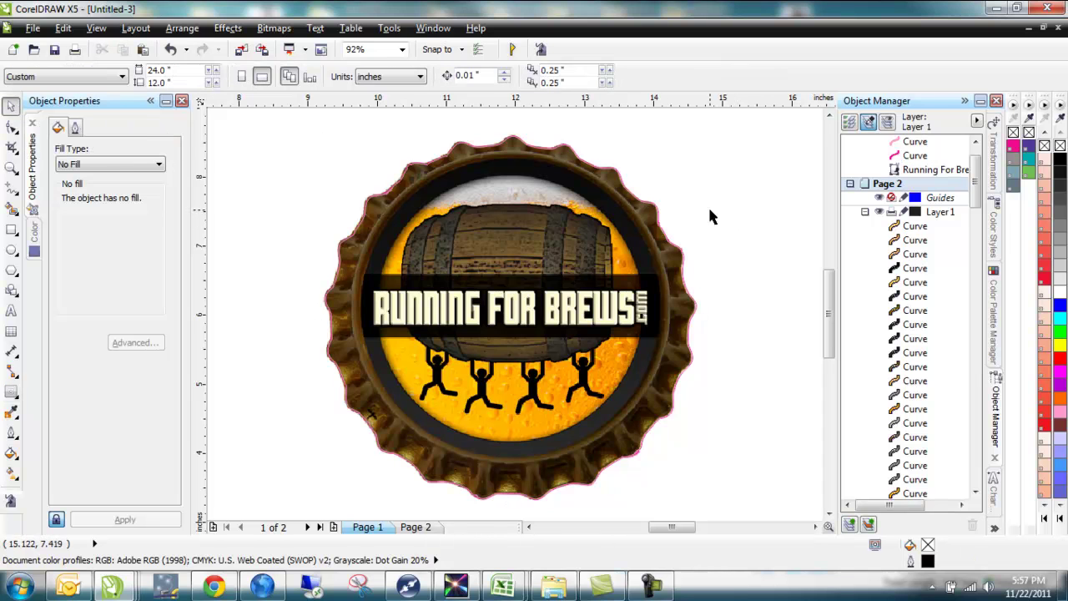
scroll(634, 191, "up", 2)
left_click(612, 175)
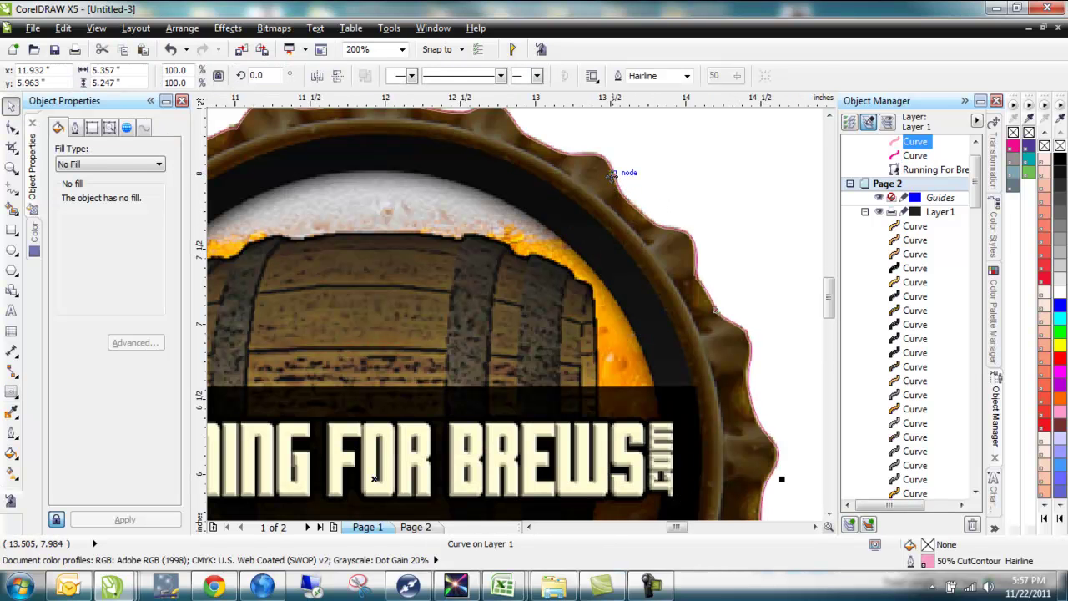
left_click_drag(613, 175, 592, 201)
key("ctrl+z")
Delete the outer cut line and give the remaining inner curve a 100% CutContour outline.
left_click(620, 178)
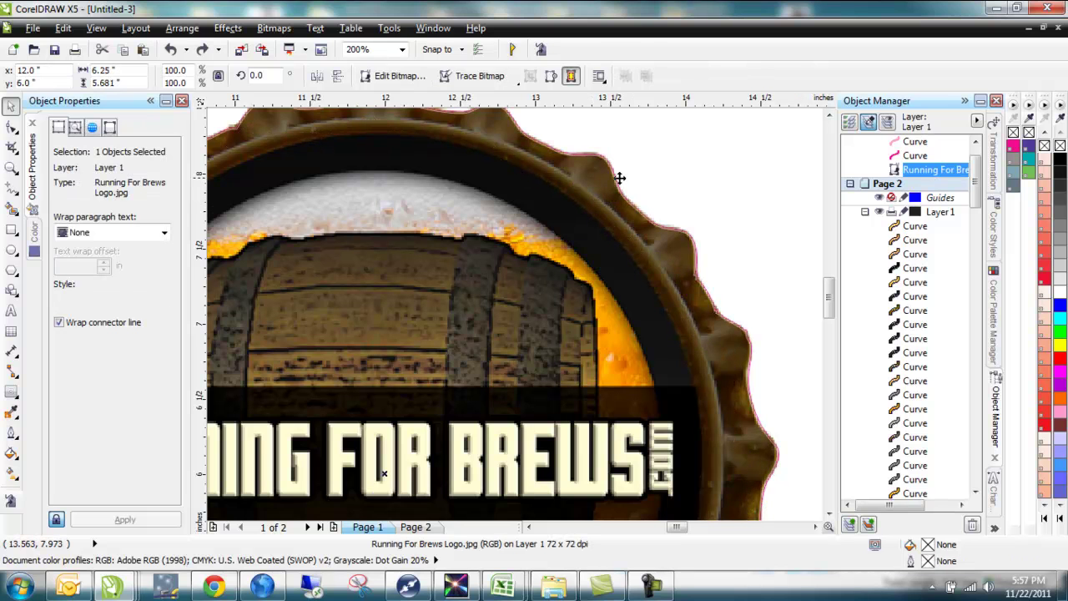
left_click(616, 177)
left_click_drag(617, 177, 683, 174)
key("Delete")
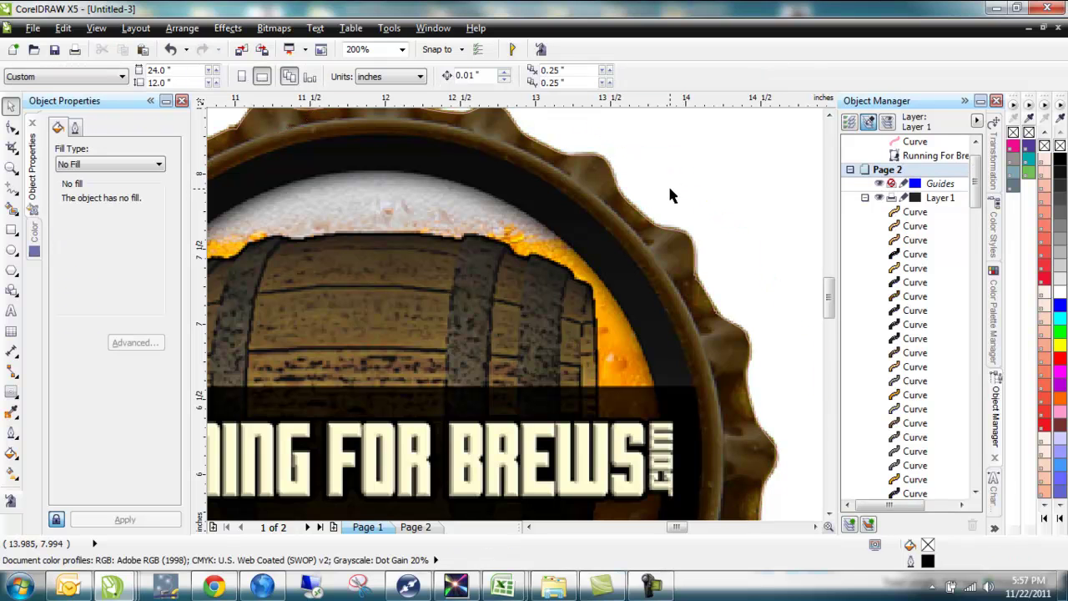
left_click(648, 220)
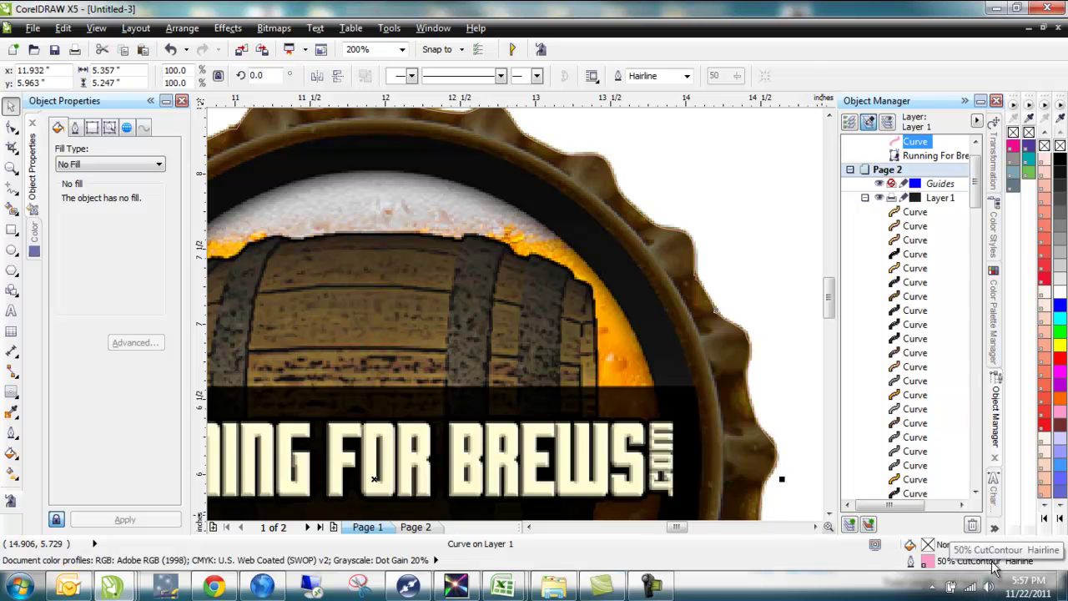
right_click(1014, 148)
Zoom in on the notch in the pink cut line and switch to the Shape tool.
scroll(675, 240, "up", 2)
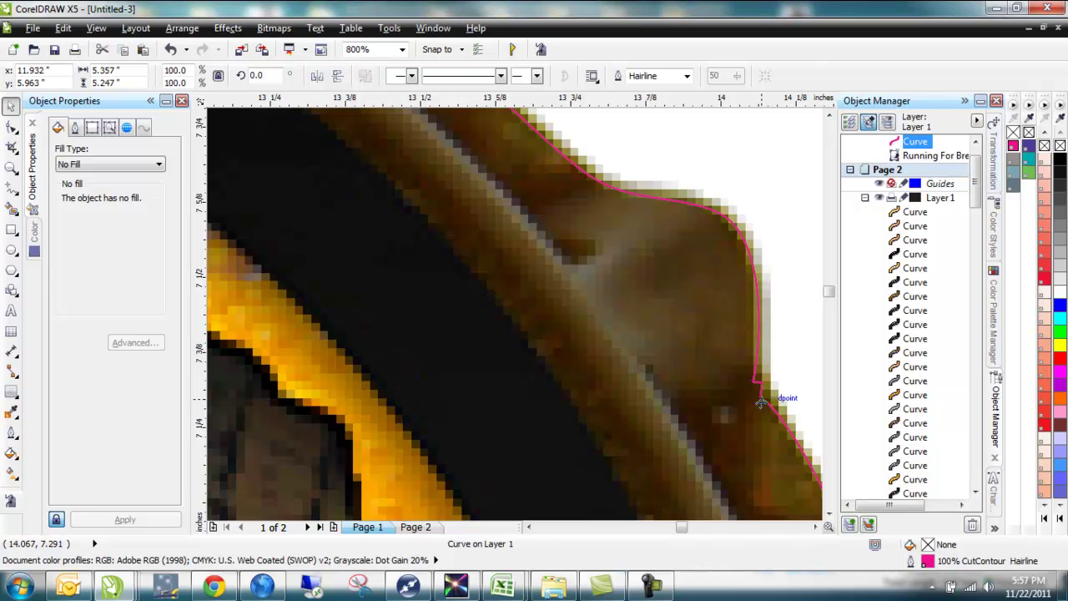
left_click(822, 526)
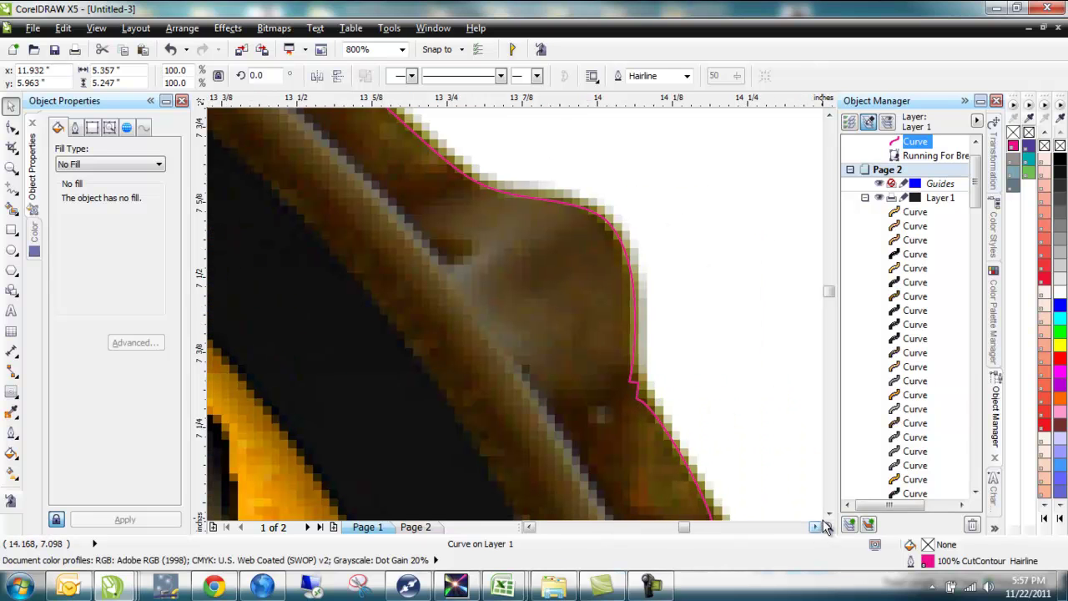
left_click(828, 514)
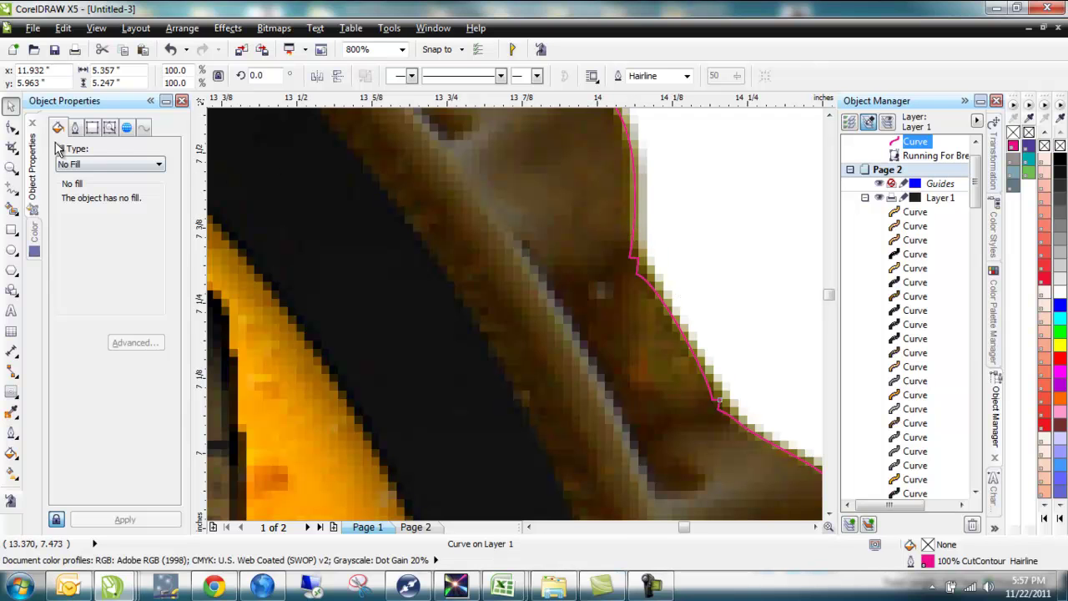
left_click(12, 126)
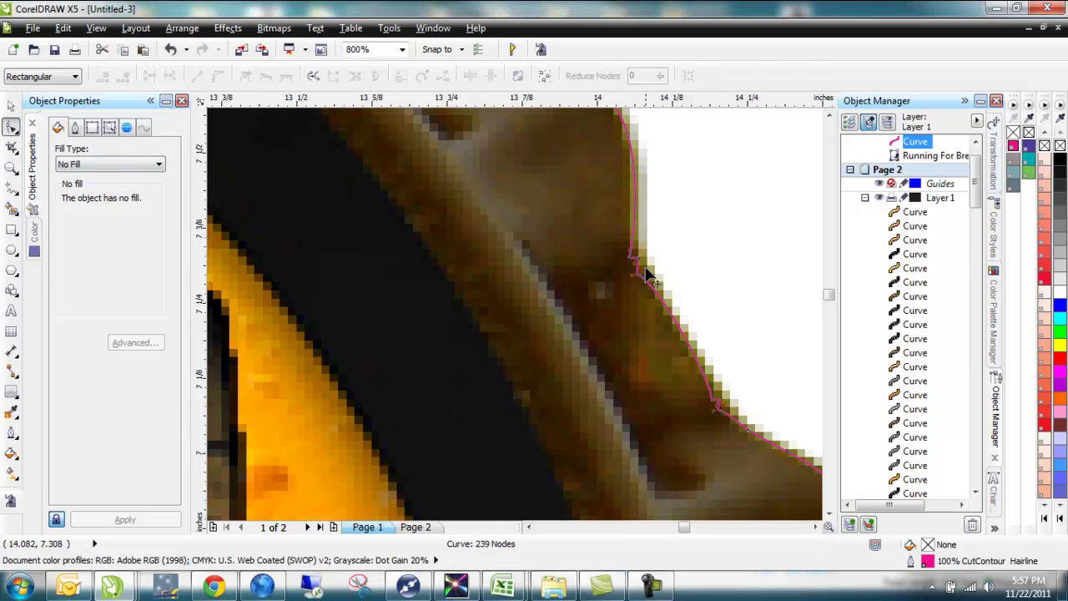
scroll(639, 267, "up", 1)
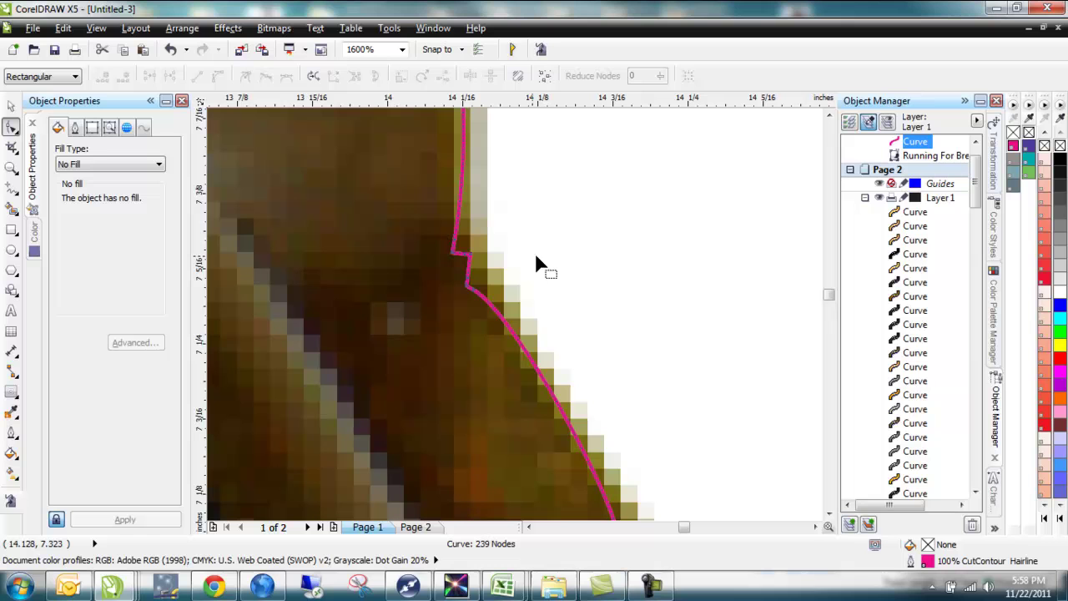
Remove the extra nodes forming the small notch and straighten the segment below it.
double_click(466, 261)
double_click(469, 280)
double_click(467, 290)
left_click(467, 282)
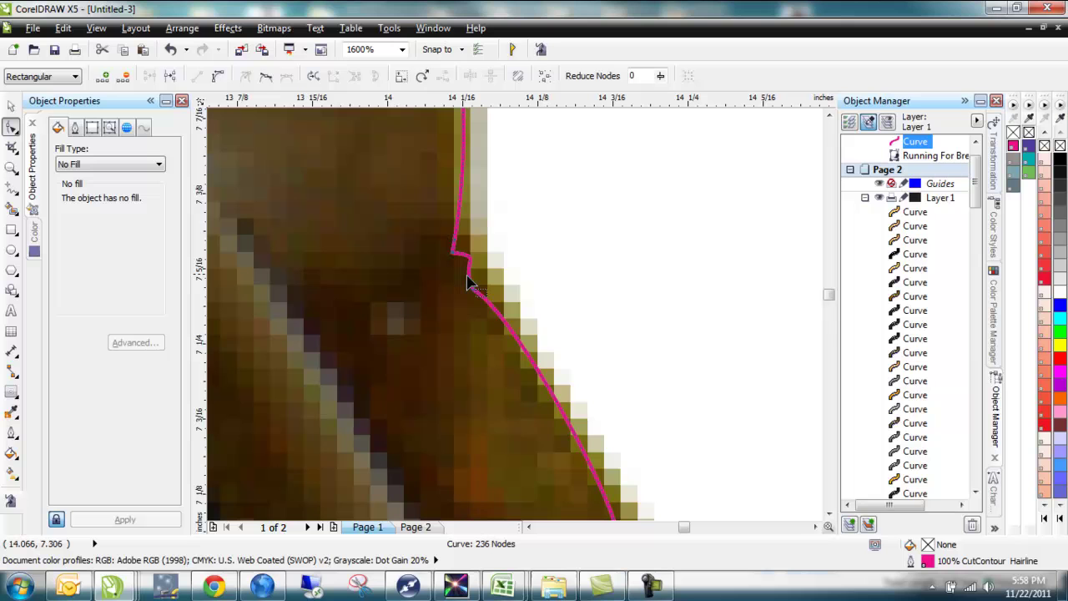
double_click(467, 282)
right_click(468, 256)
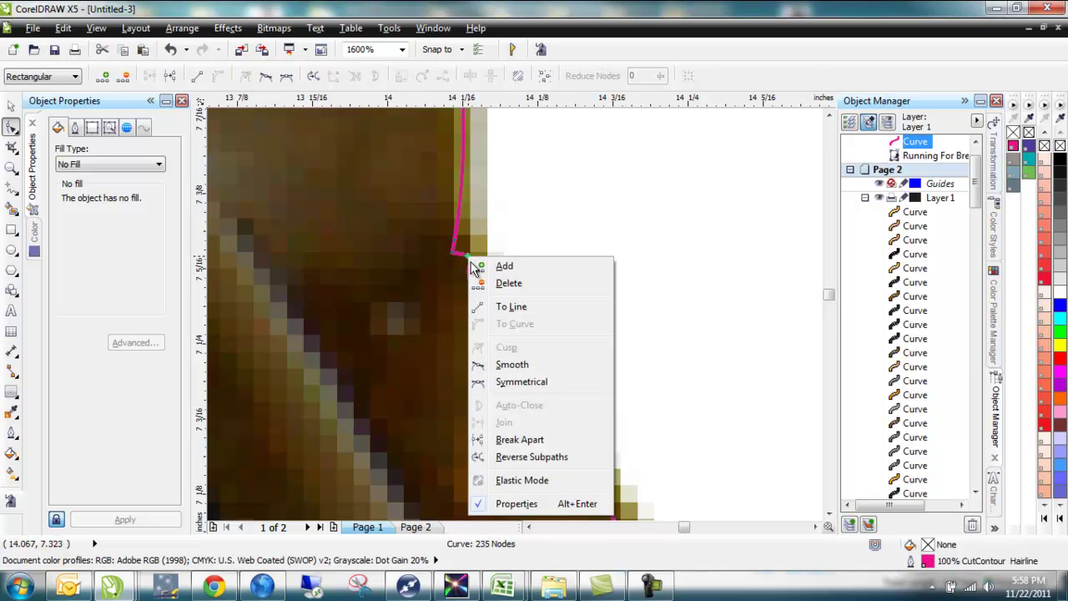
left_click(512, 311)
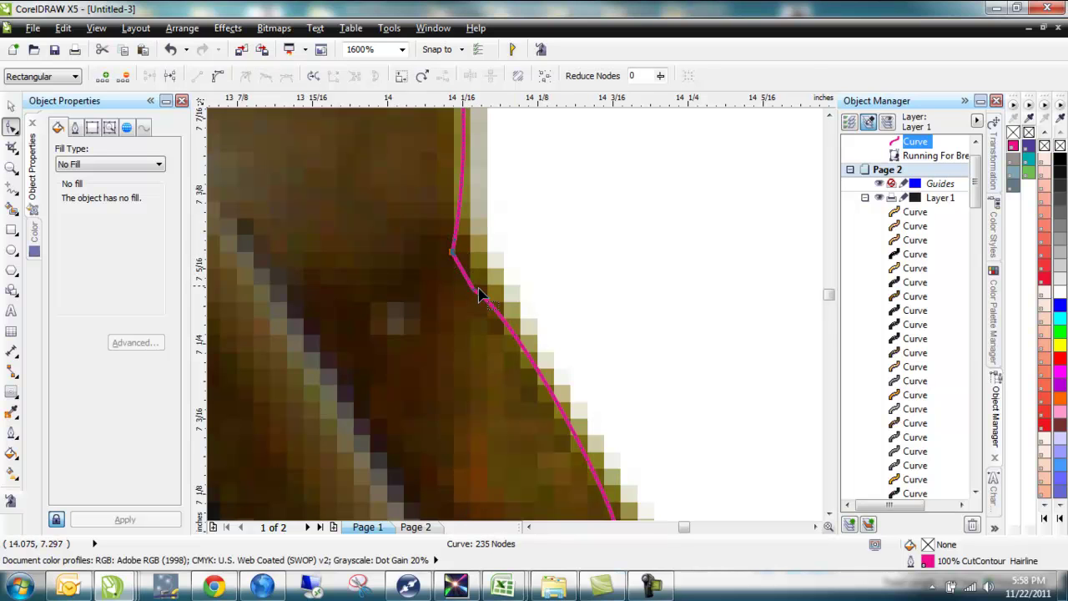
Add a node, remove two corner nodes, and bend the cut line along the cap's edge.
double_click(458, 208)
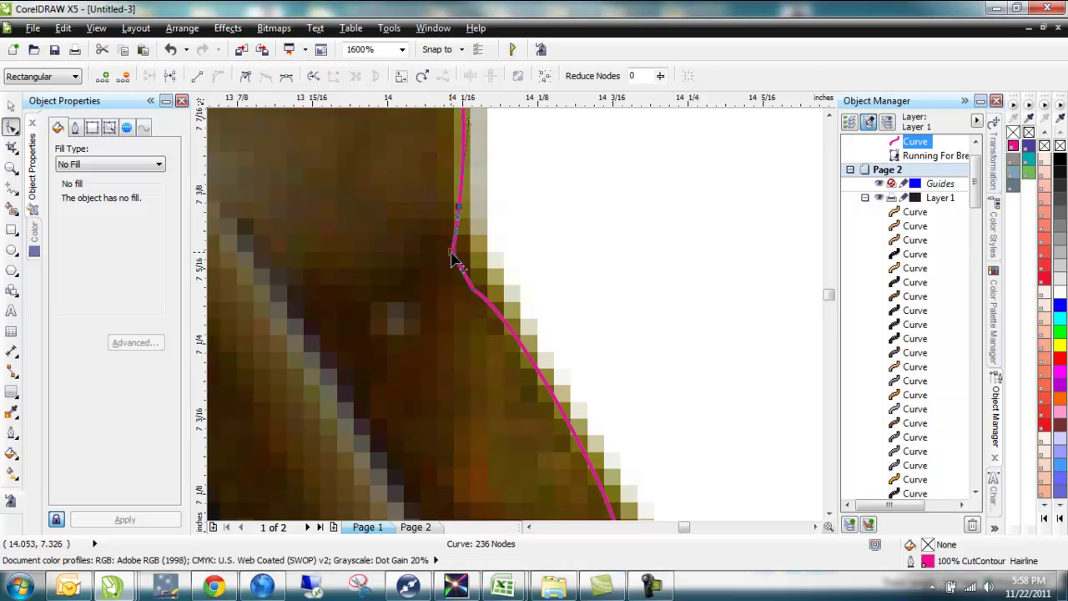
double_click(453, 256)
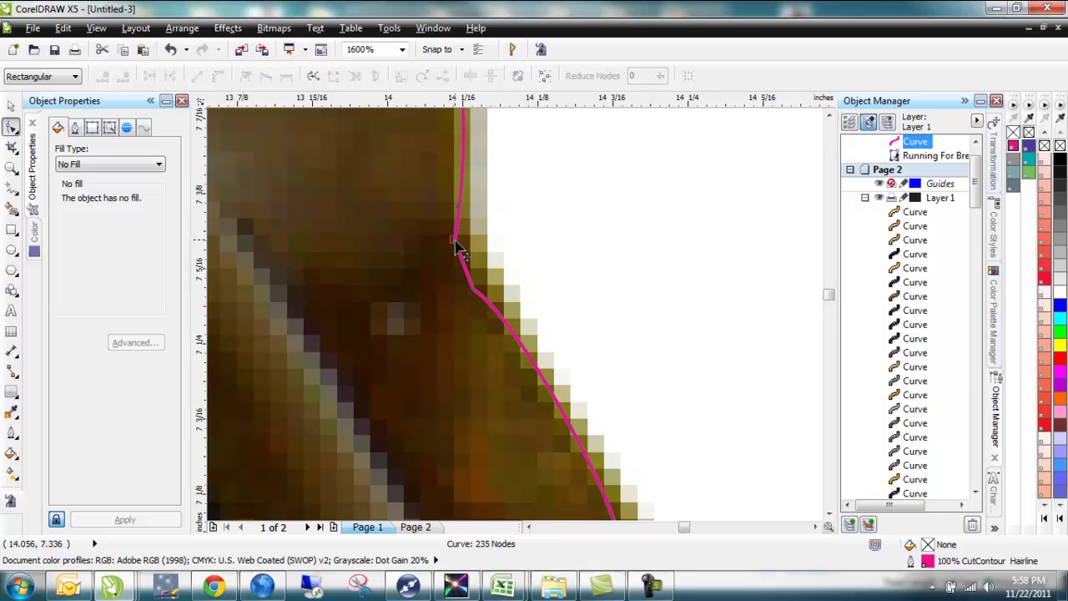
double_click(455, 241)
left_click_drag(468, 296, 501, 325)
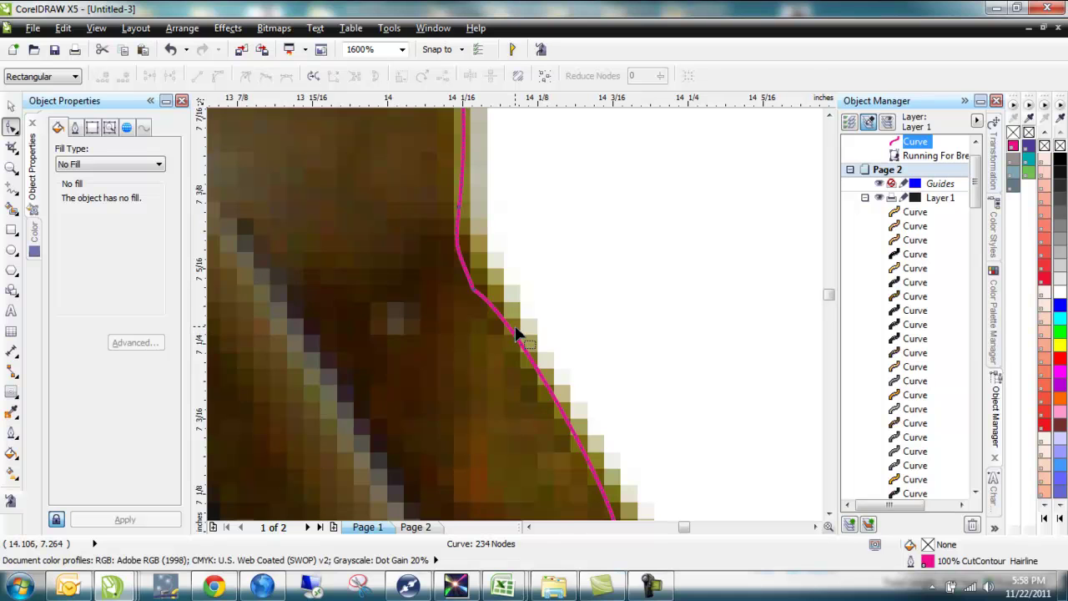
Delete the remaining notch nodes so the cut line is left at 228 nodes.
left_click(829, 514)
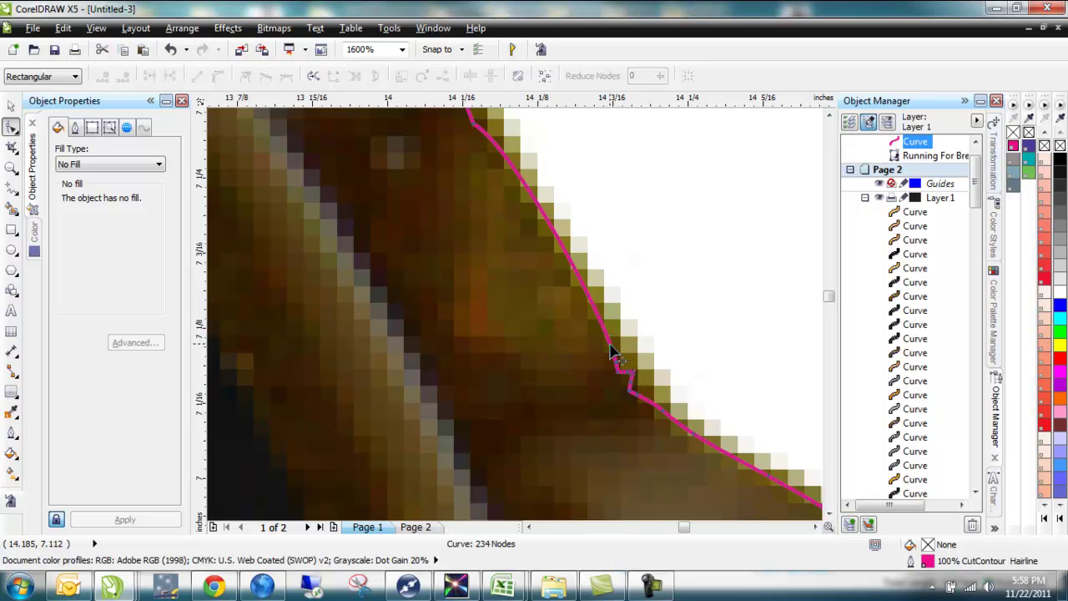
double_click(612, 351)
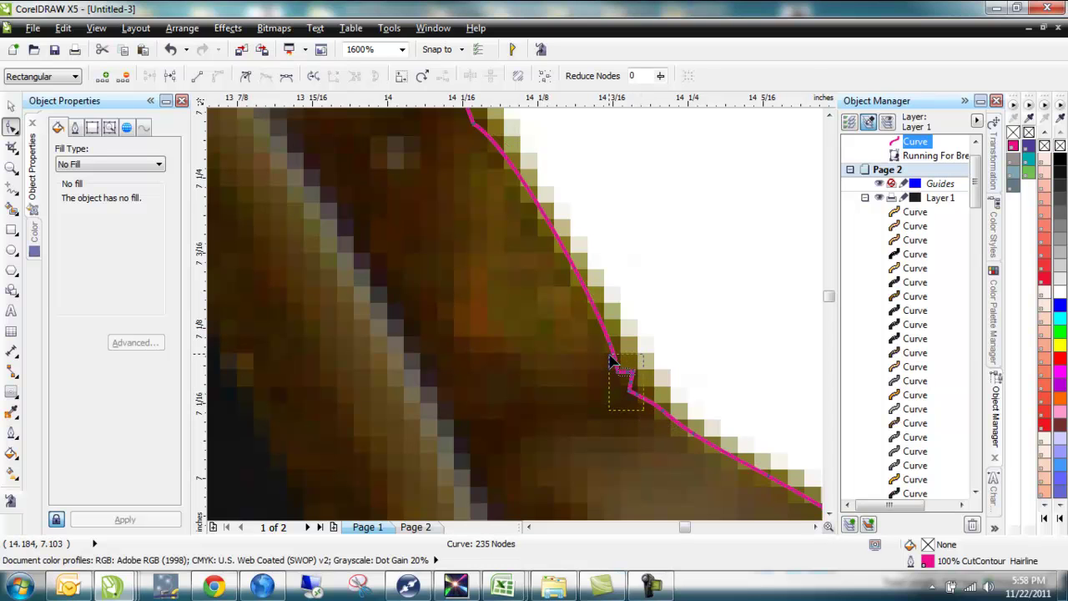
left_click(613, 366)
key("Delete")
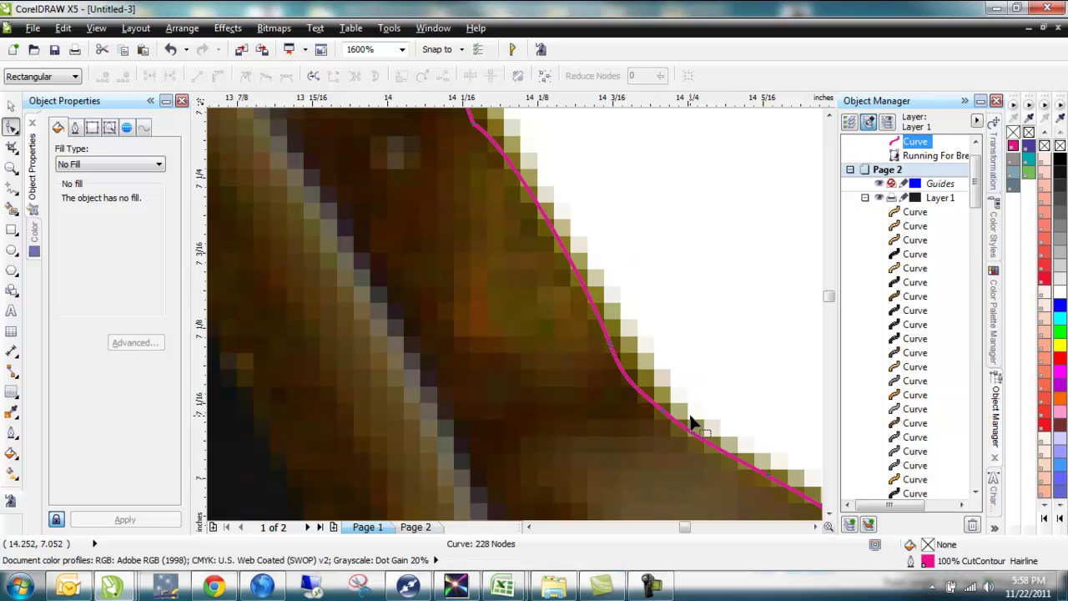
scroll(690, 426, "down", 1)
Remove two nodes near the bend in the cut line.
scroll(614, 483, "up", 2)
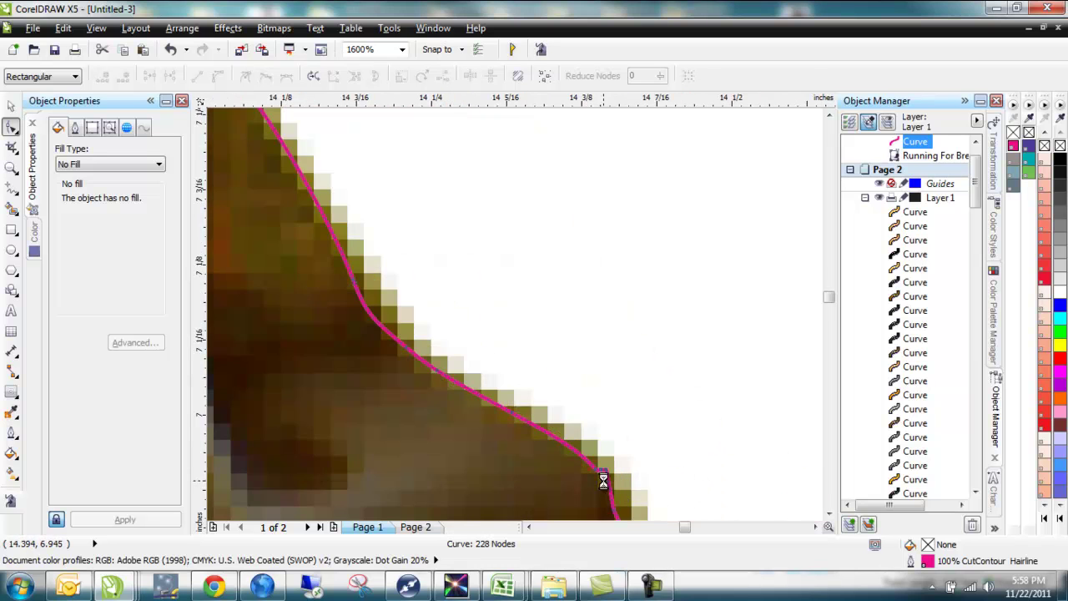
left_click(610, 460)
double_click(601, 453)
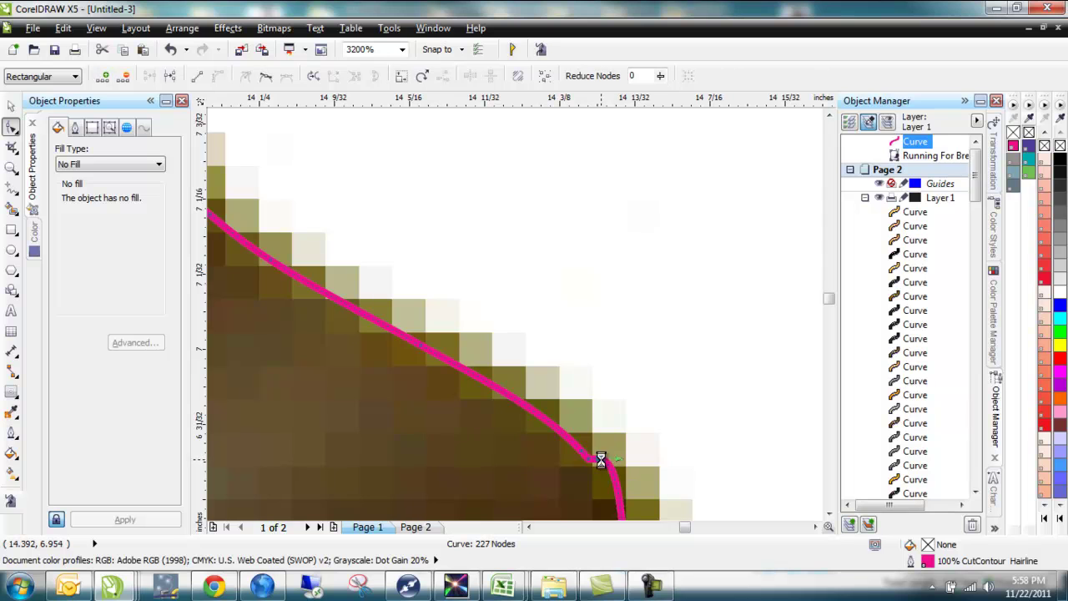
double_click(632, 484)
left_click(829, 513)
left_click(830, 516)
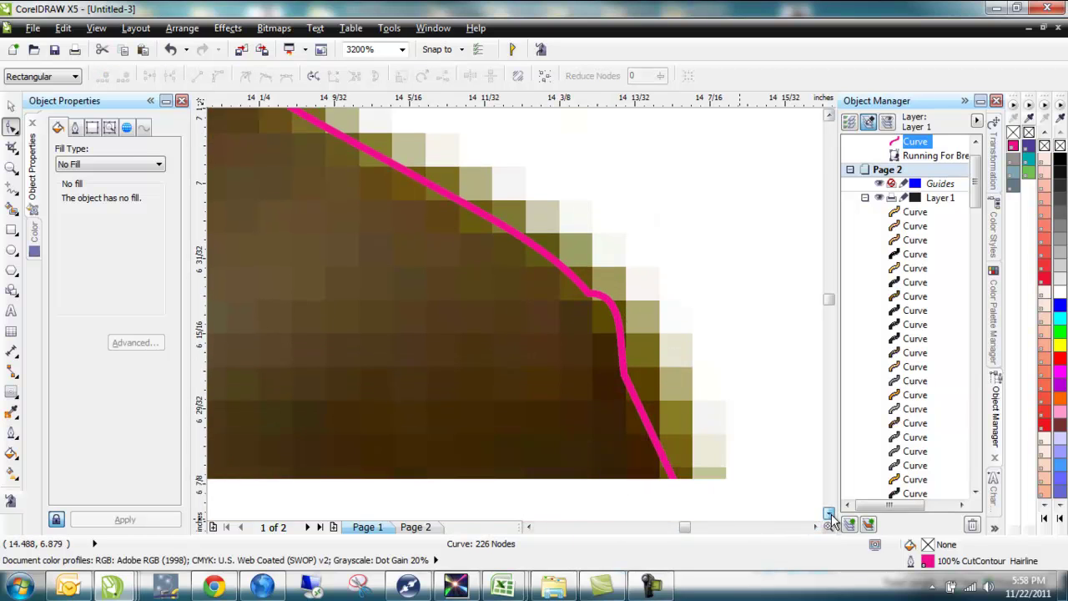
Delete the kinked node and straighten the segment at that point.
left_click(590, 252)
double_click(590, 252)
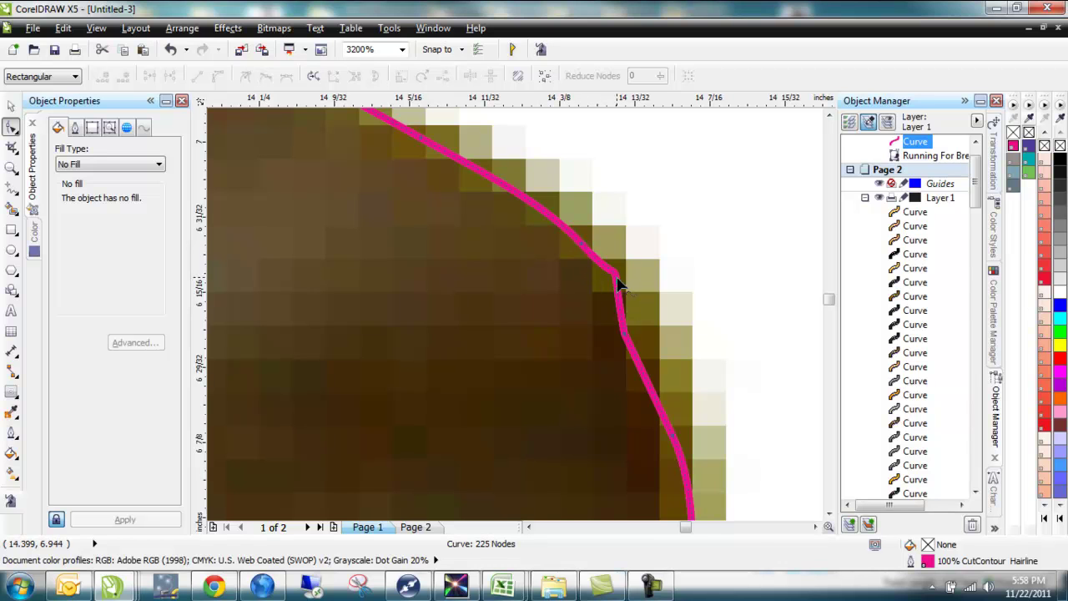
right_click(617, 285)
left_click(663, 329)
Curve the segment to hug the cap's edge and remove the last kink, leaving 224 nodes.
left_click(584, 253)
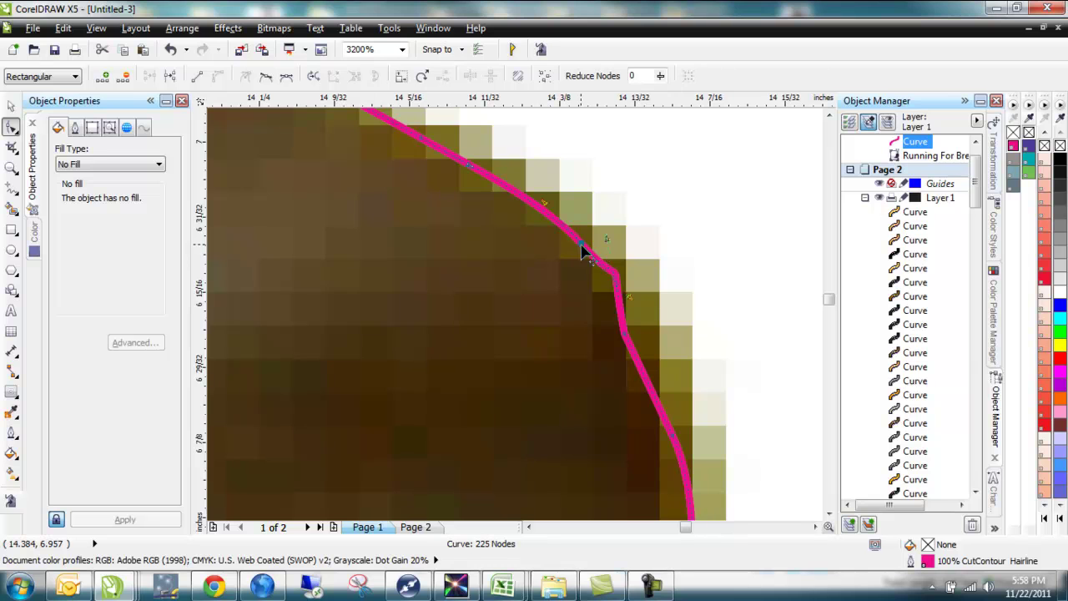
right_click(610, 274)
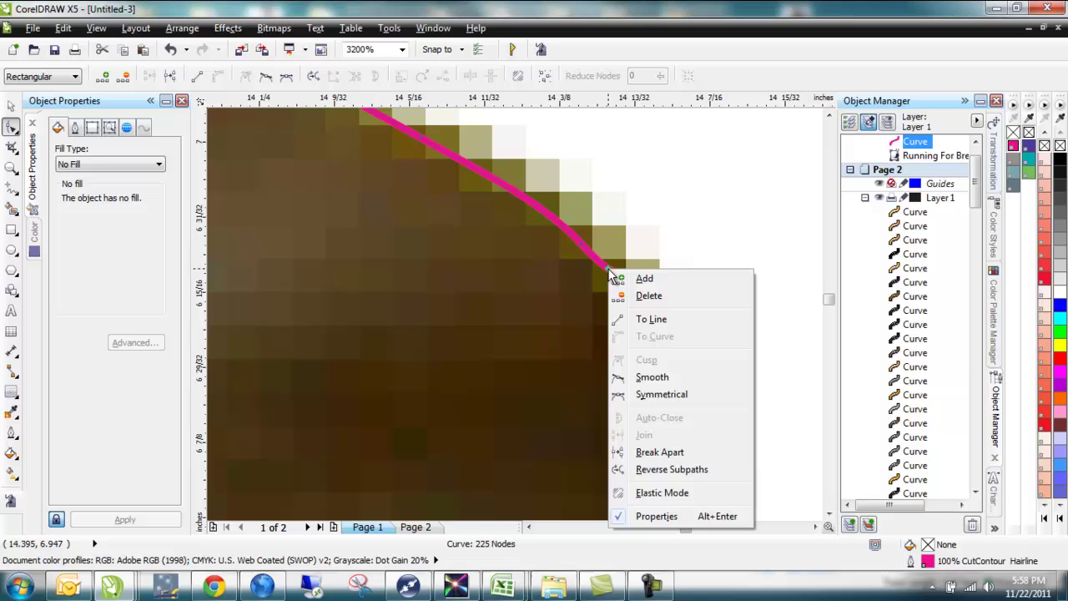
left_click(653, 323)
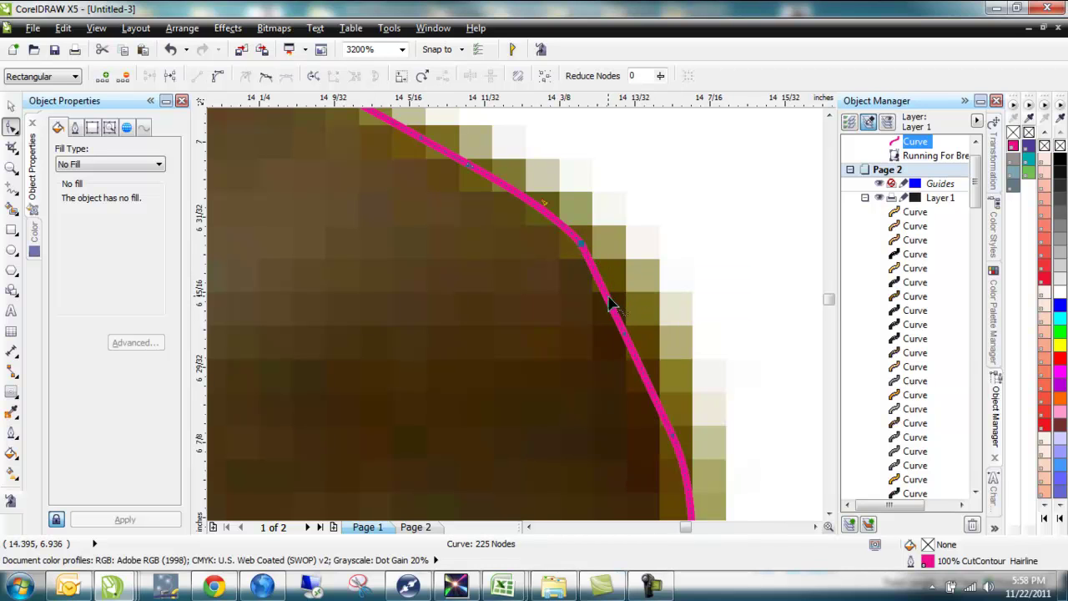
right_click(611, 303)
left_click(655, 364)
left_click_drag(607, 302, 614, 296)
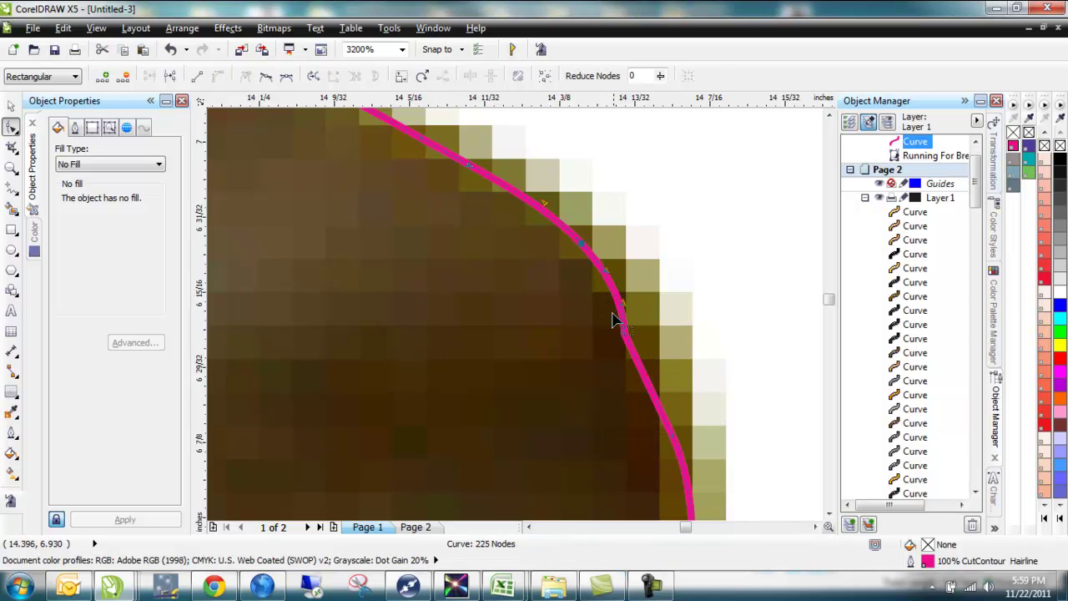
double_click(625, 336)
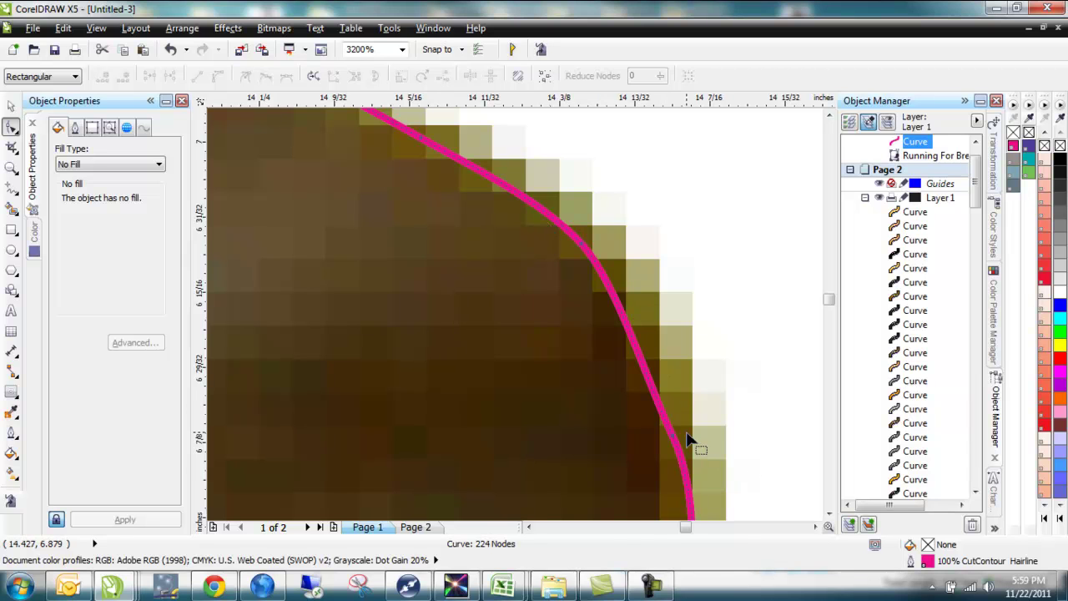
key("F4")
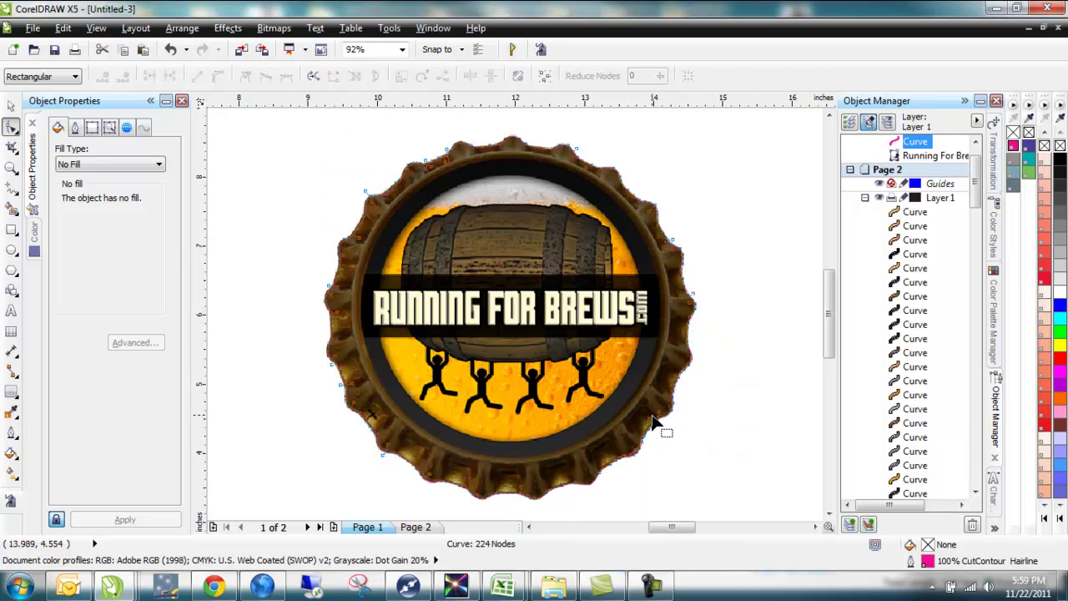
key("space")
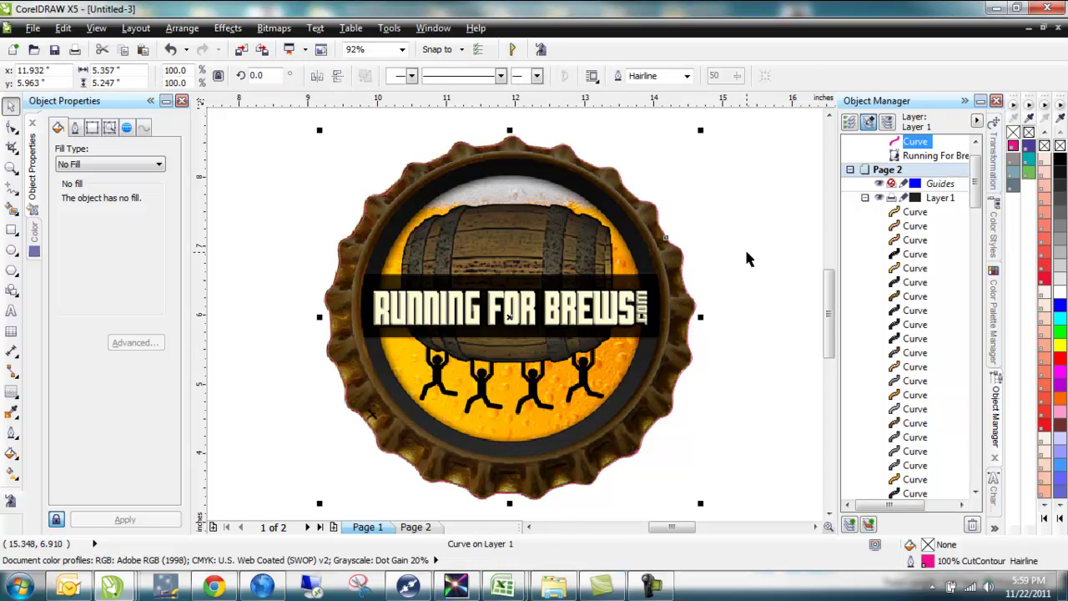
Switch to Wireframe view and zoom in on the cap's edge.
left_click(96, 28)
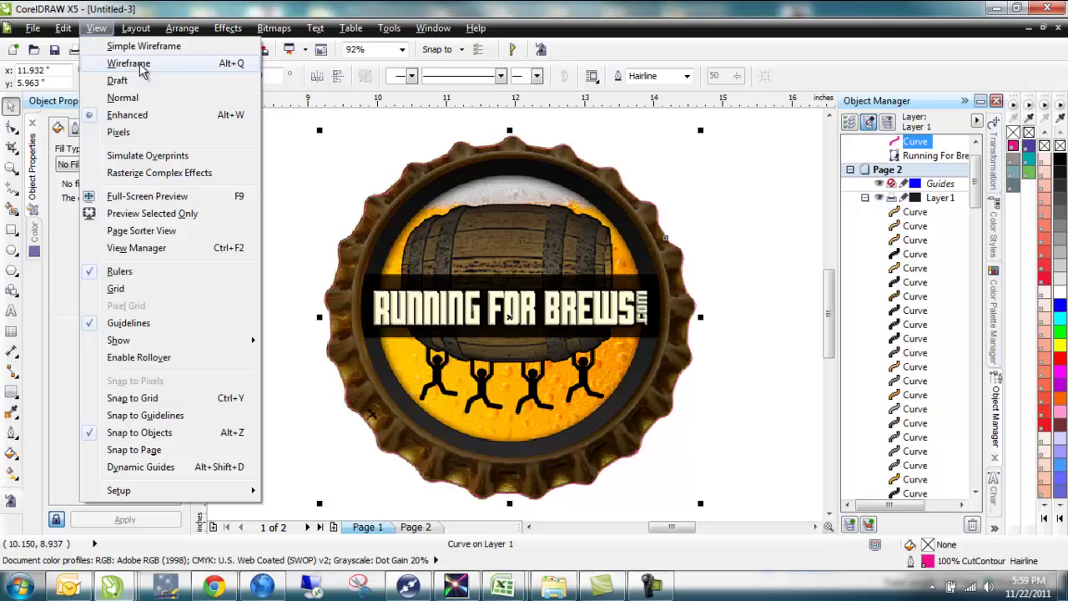
left_click(129, 63)
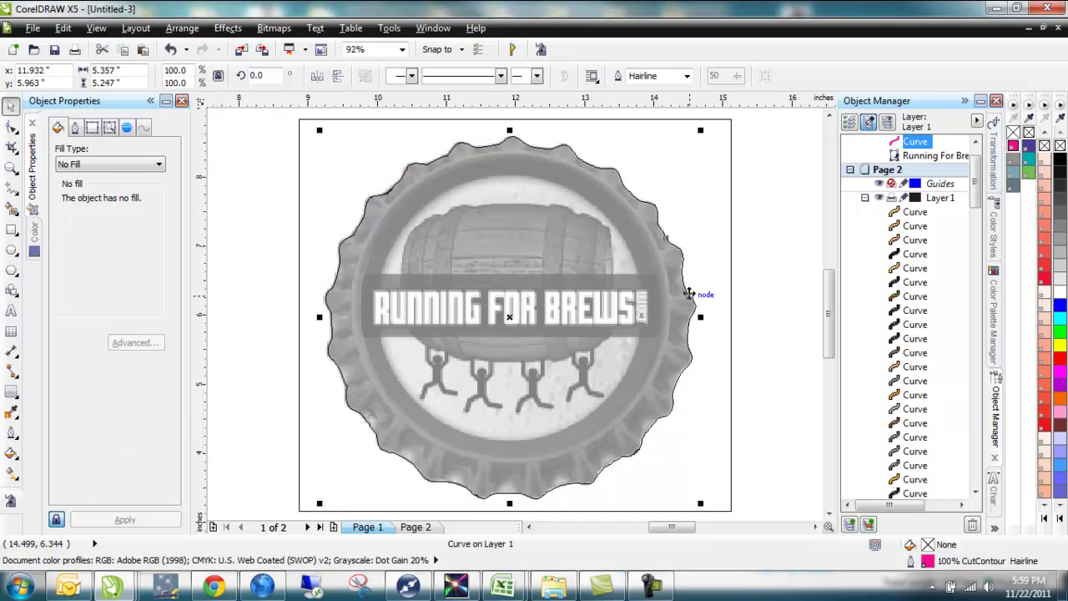
scroll(695, 309, "up", 6)
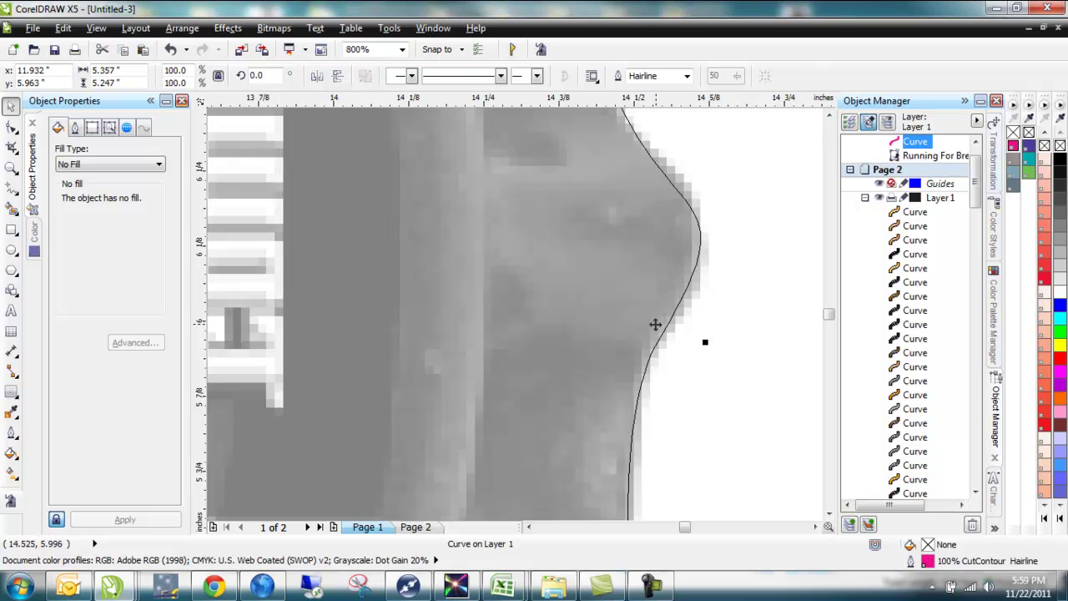
Scroll along the outline to check the cut line, spotting a zigzag along the lower edge.
left_click(828, 514)
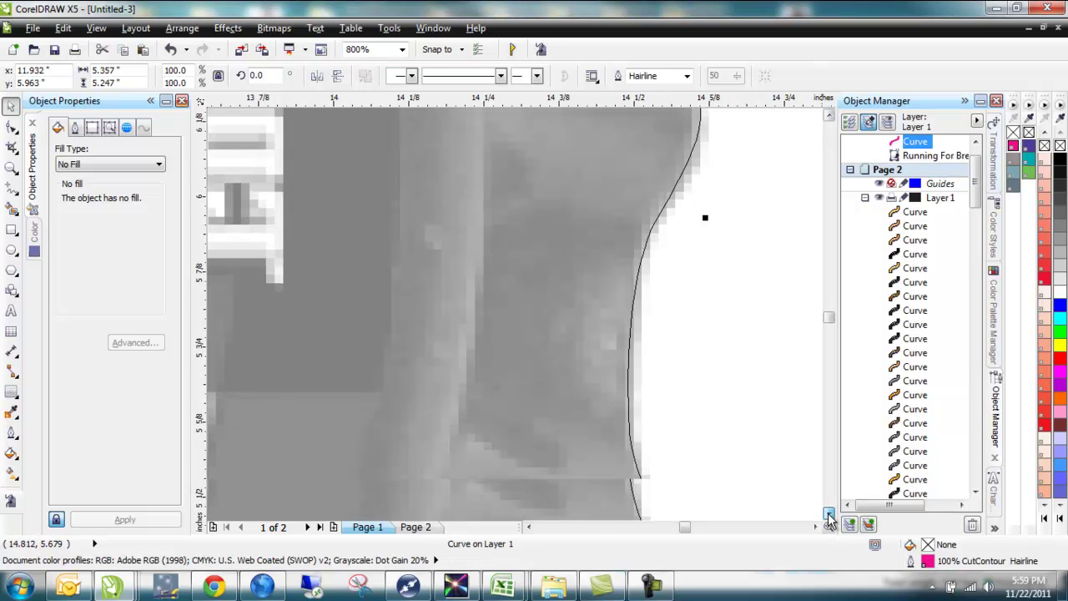
left_click(829, 517)
left_click(829, 517)
left_click(829, 517)
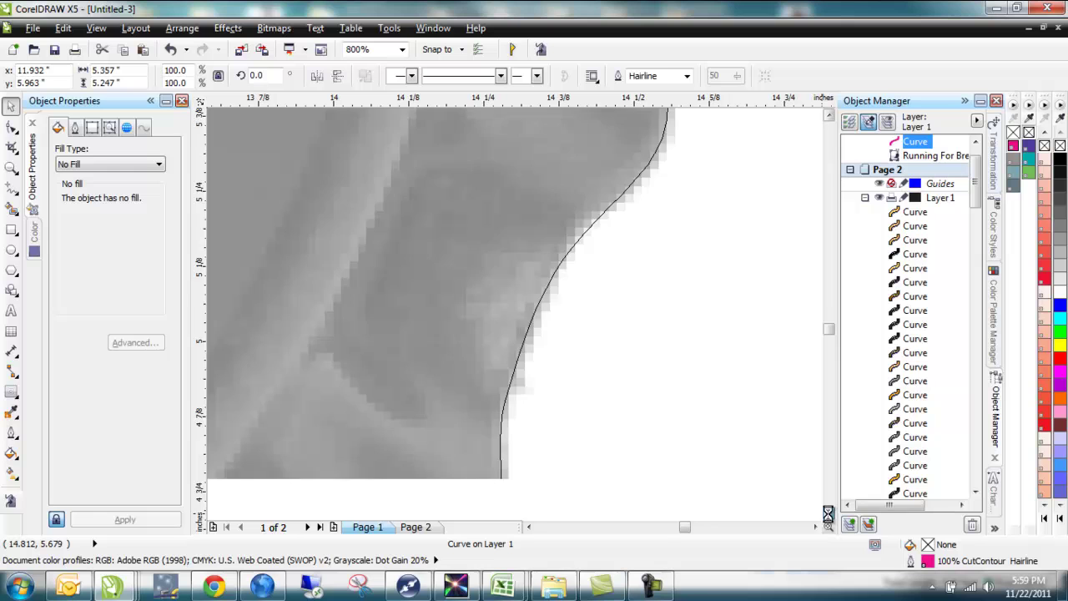
left_click(829, 517)
left_click(829, 517)
left_click(828, 517)
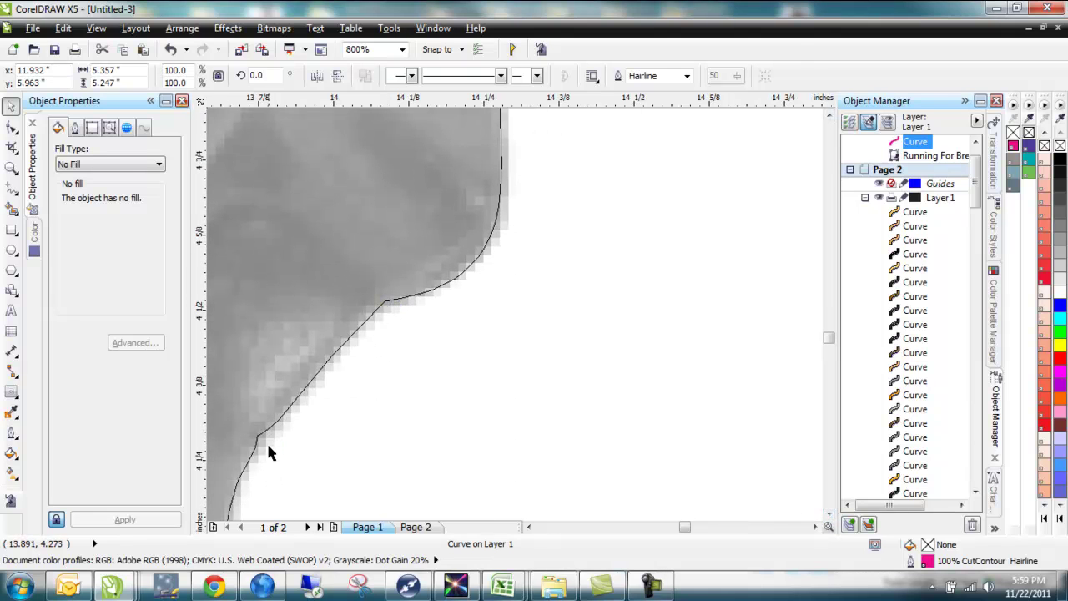
left_click(529, 527)
left_click(529, 527)
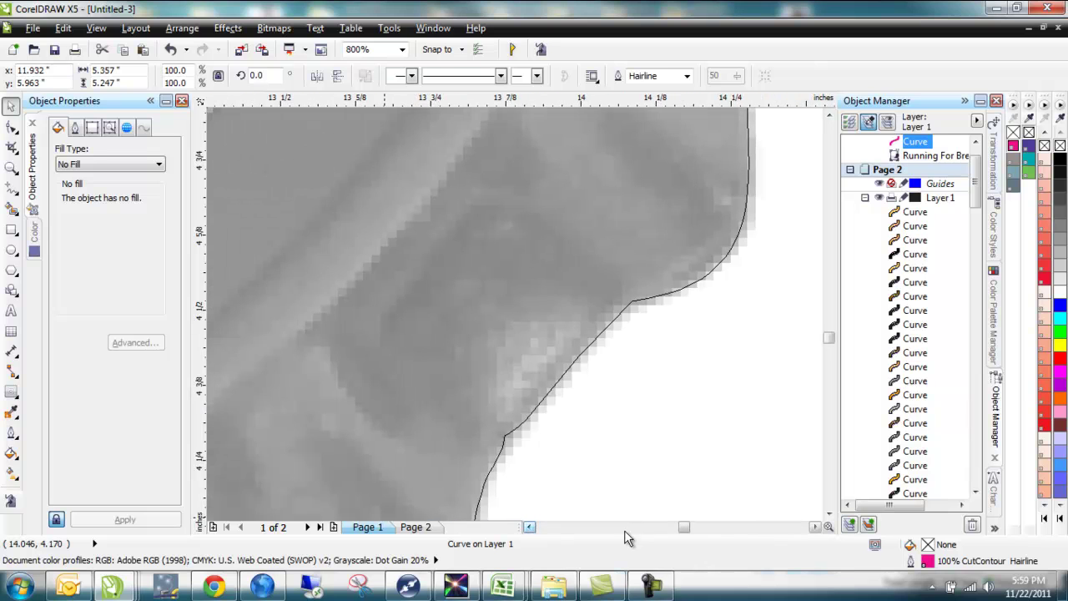
left_click(829, 513)
left_click(828, 512)
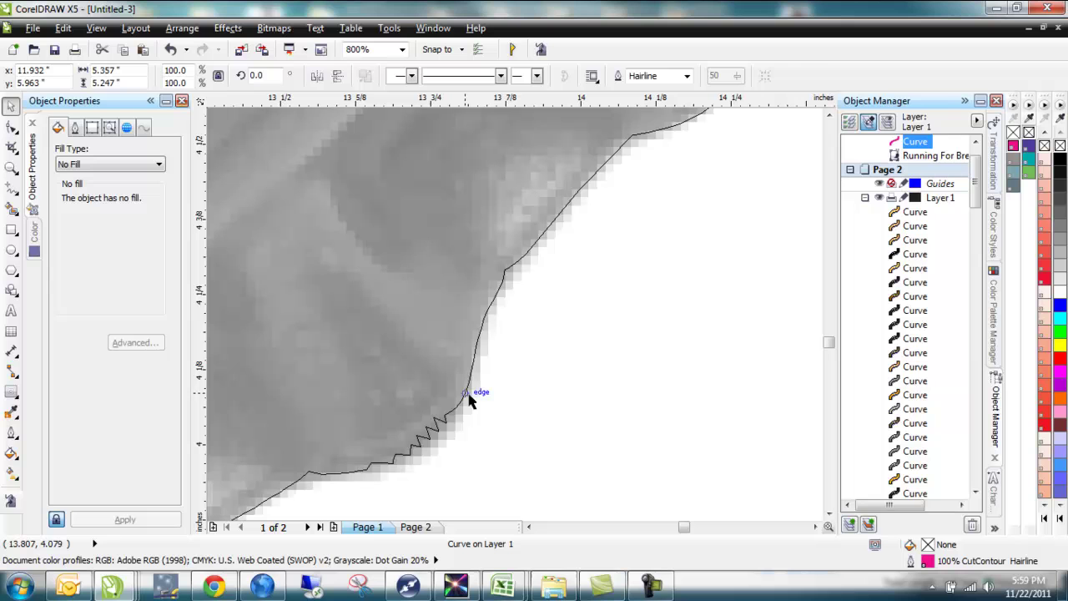
Marquee-select the jagged node cluster on the lower curve and delete it.
key("F10")
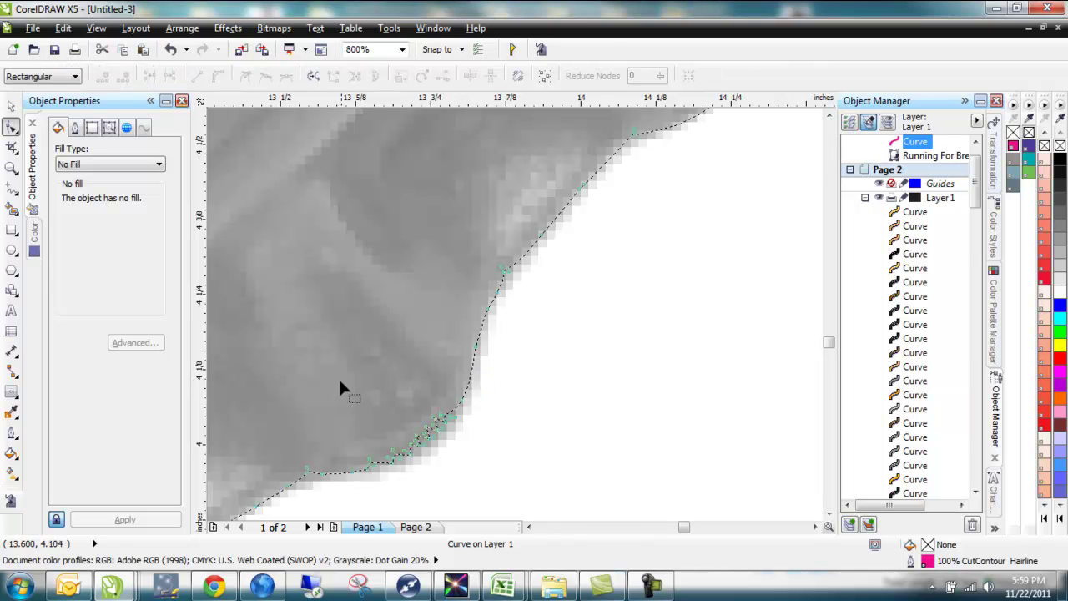
left_click_drag(340, 383, 460, 479)
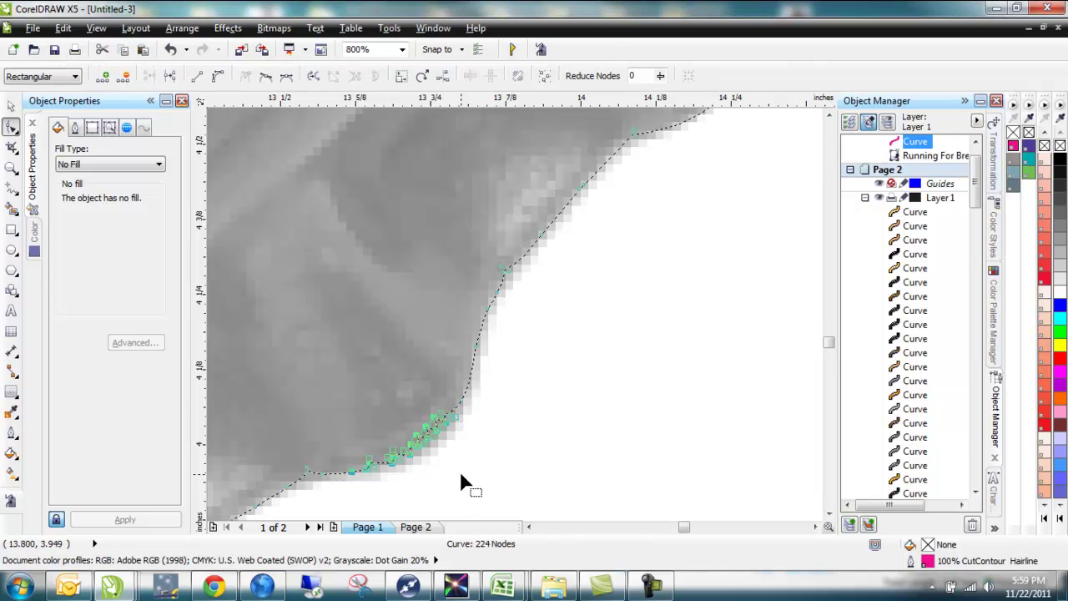
key("Delete")
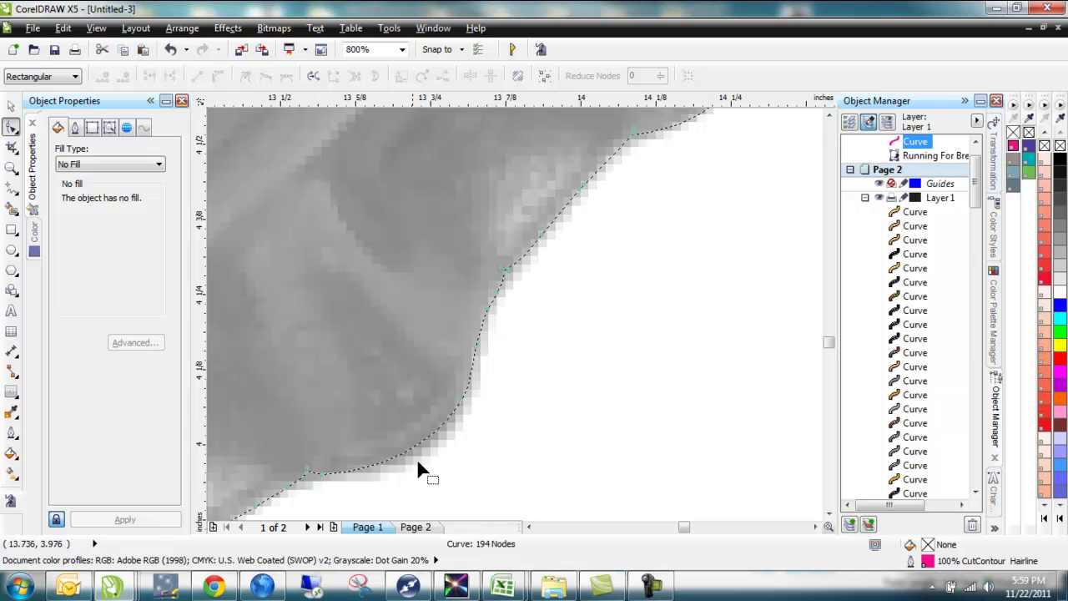
left_click(529, 526)
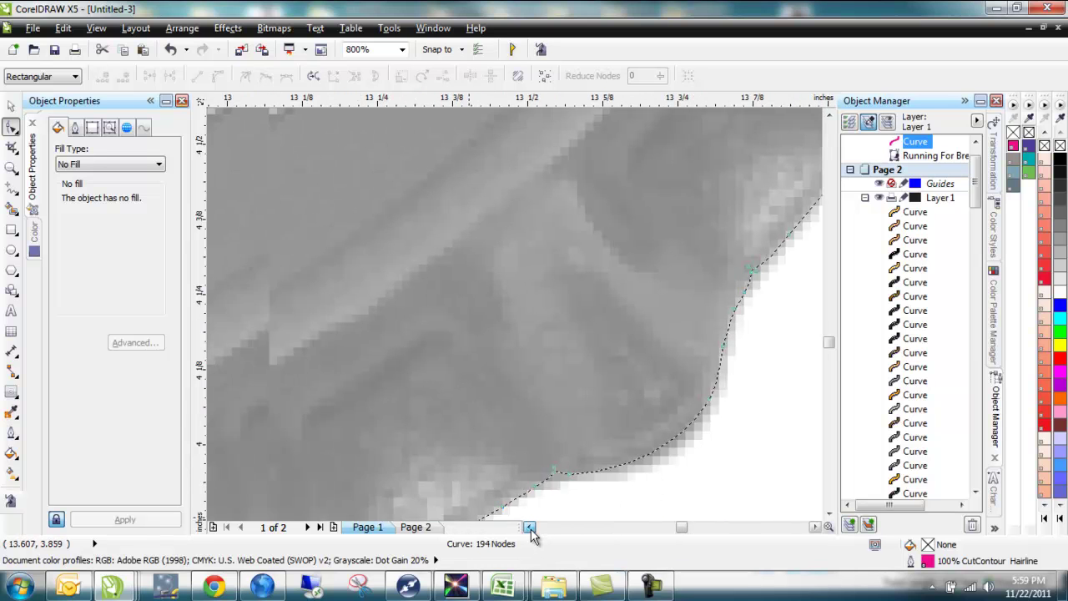
left_click(829, 513)
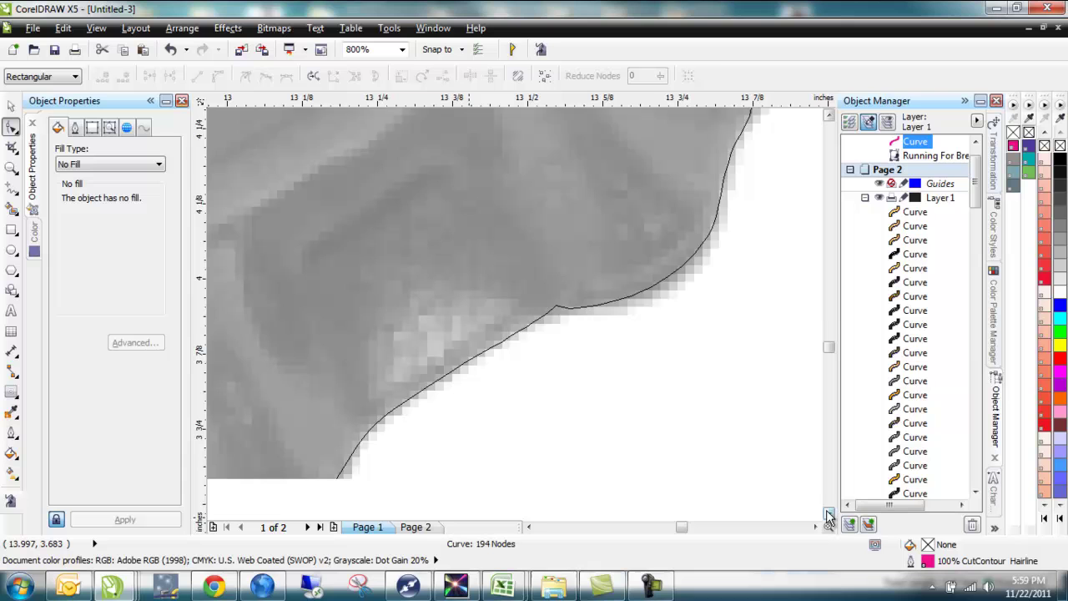
Remove two stray nodes, bringing the cut line down to 192 nodes.
double_click(554, 268)
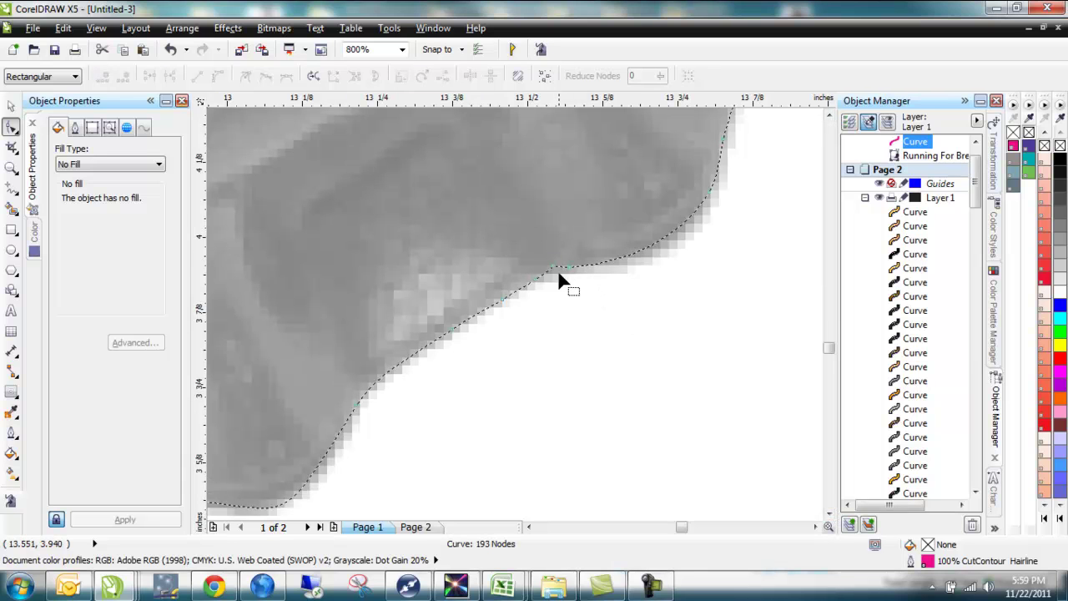
double_click(554, 273)
left_click(828, 513)
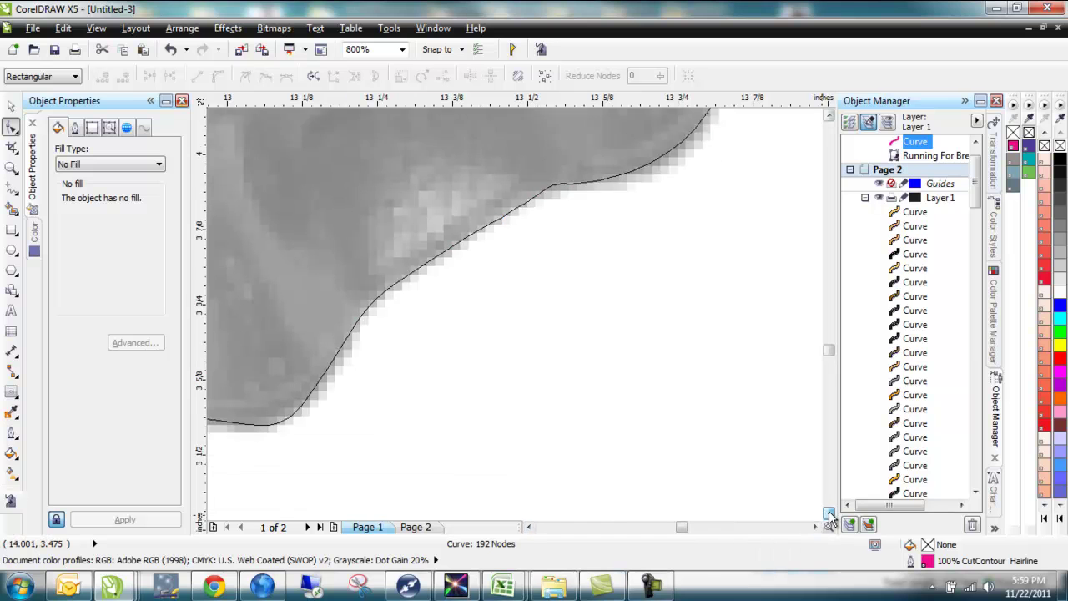
left_click(529, 527)
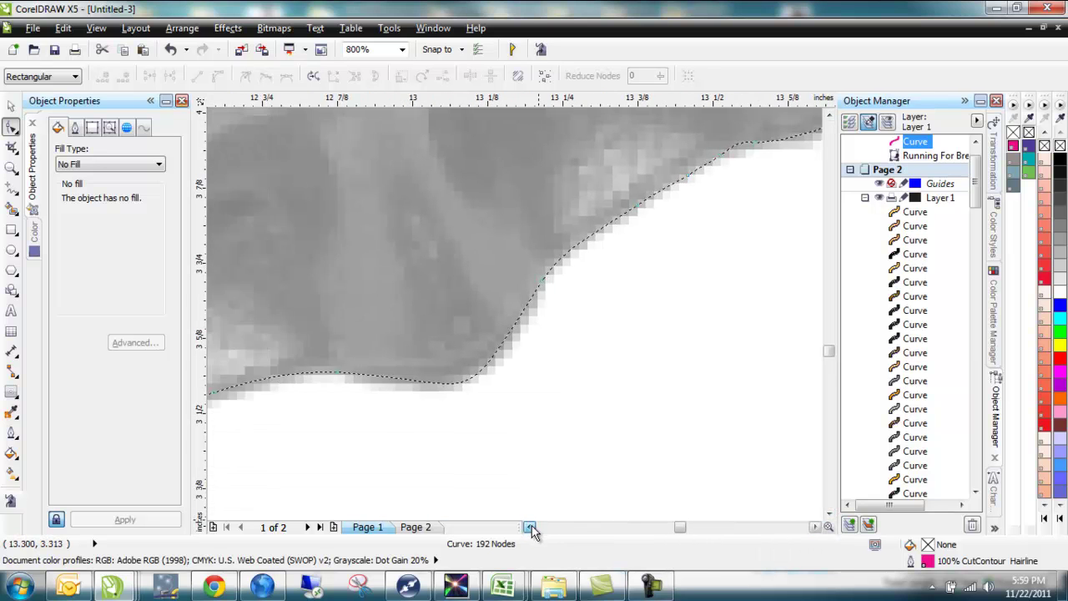
left_click(529, 526)
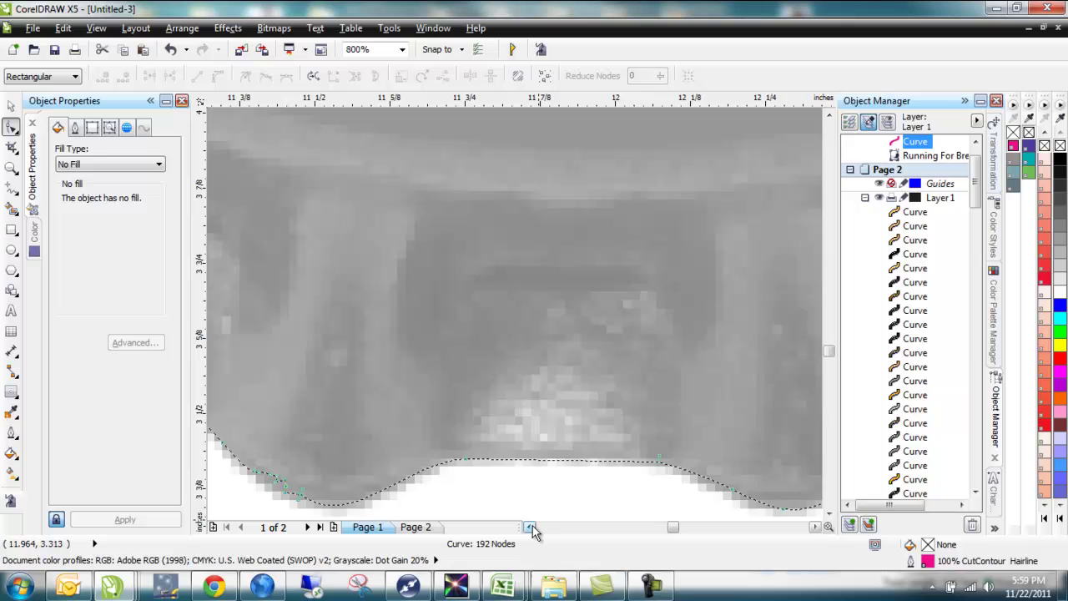
left_click(529, 527)
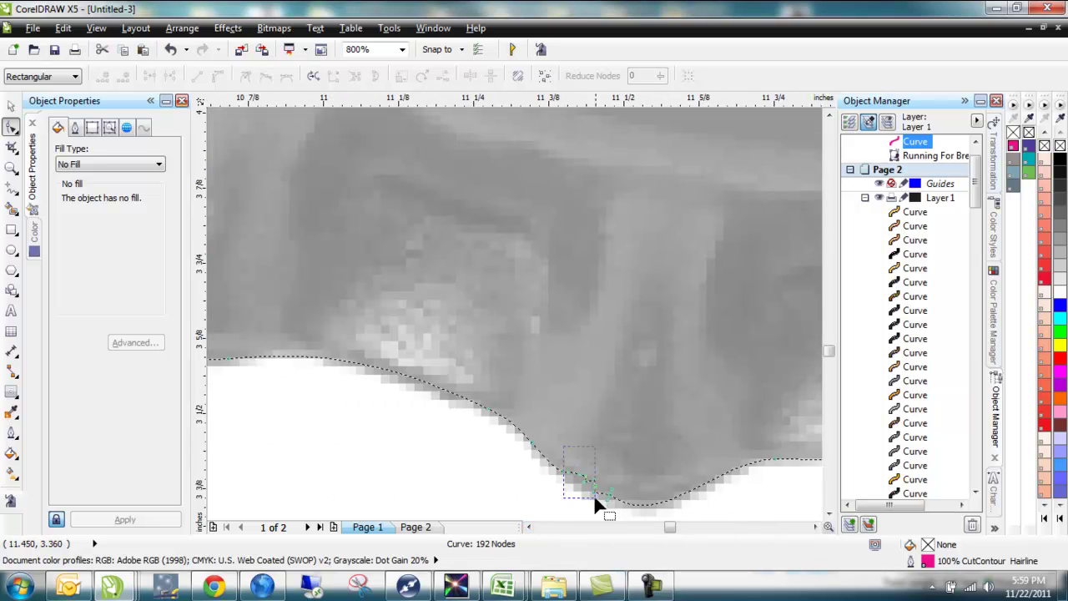
Delete the stair-stepped nodes at the bottom dip plus a leftover node, leaving 180 nodes.
left_click_drag(595, 504, 616, 506)
key("Delete")
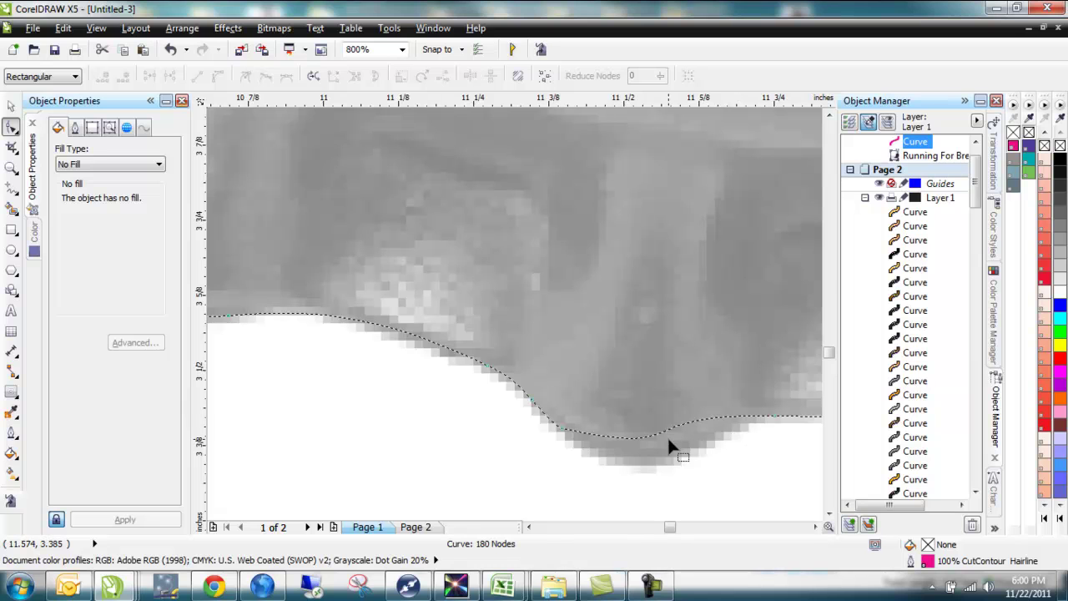
key("ctrl+z")
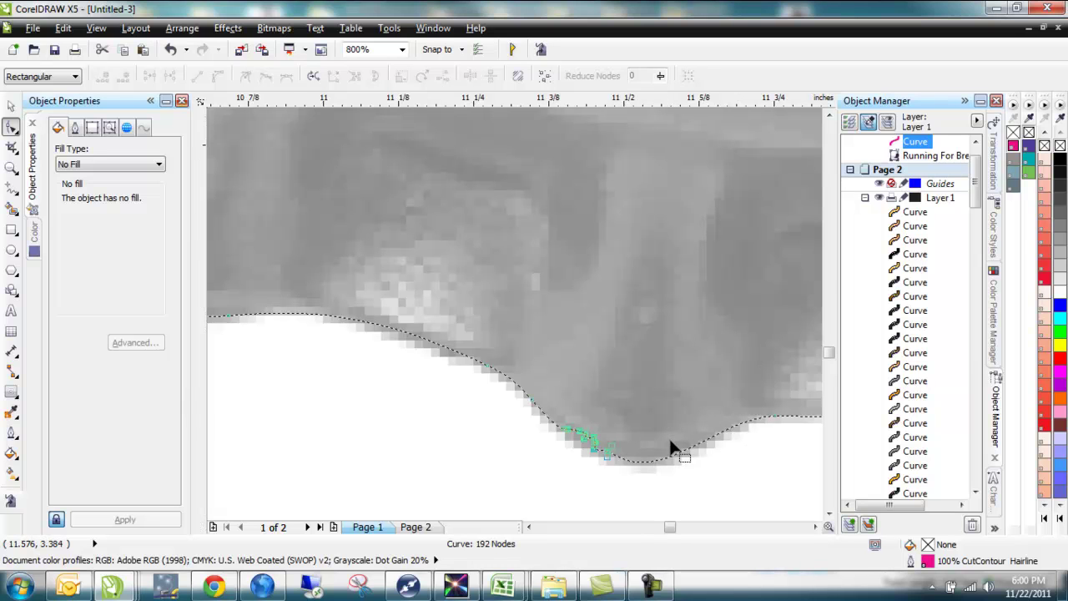
double_click(608, 458)
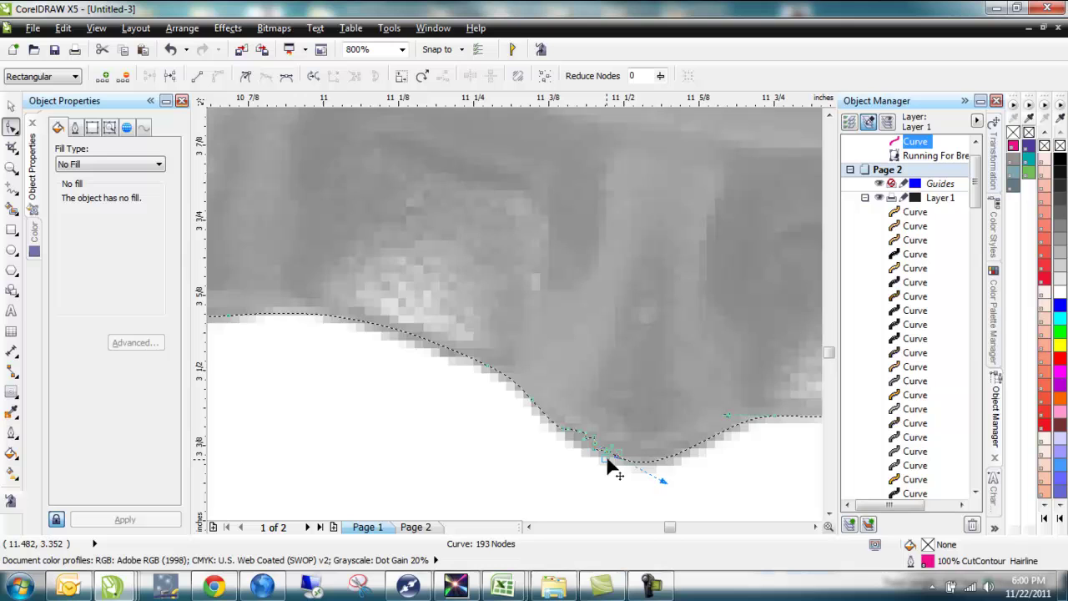
scroll(594, 455, "up", 1)
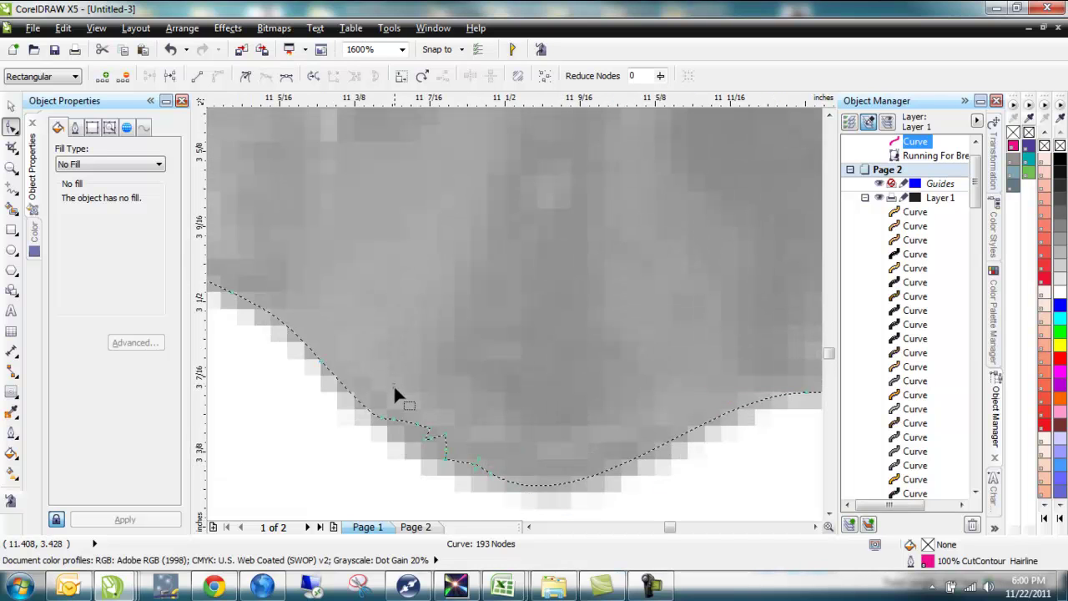
left_click_drag(393, 402, 484, 506)
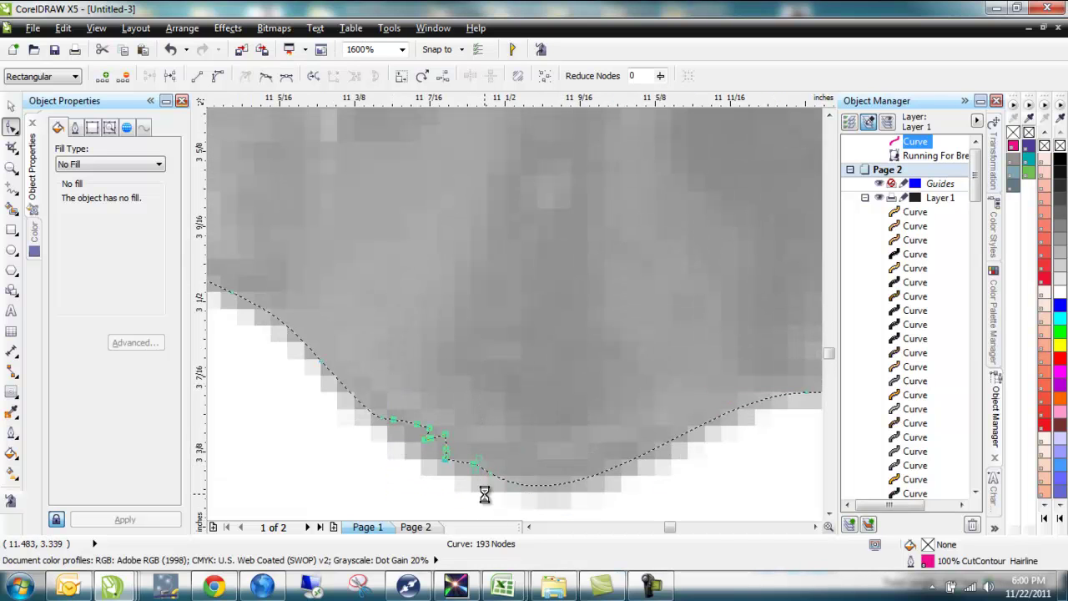
key("Delete")
double_click(389, 432)
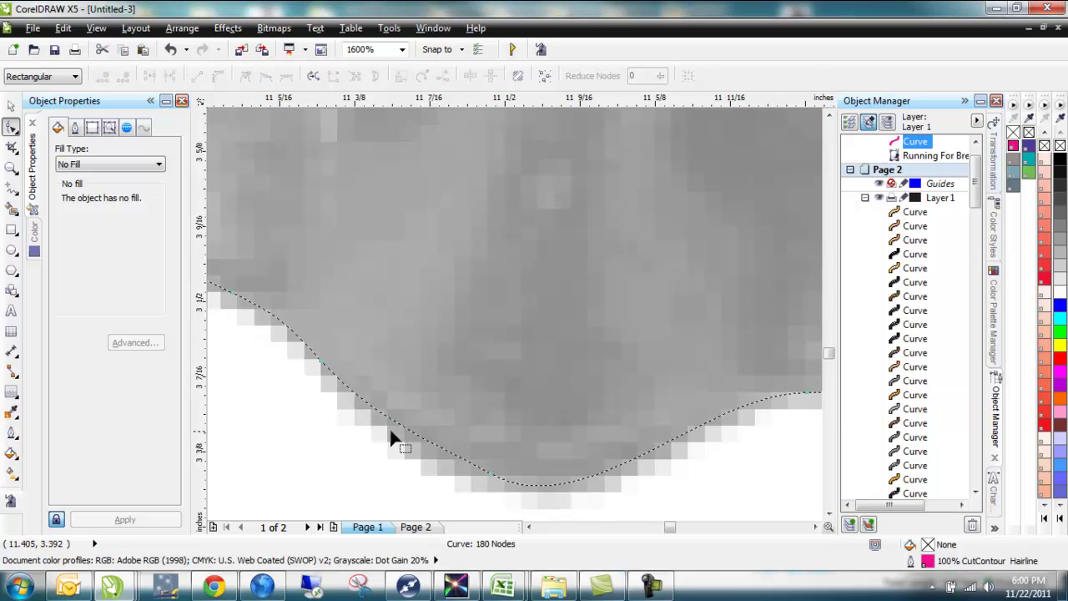
scroll(305, 370, "down", 2)
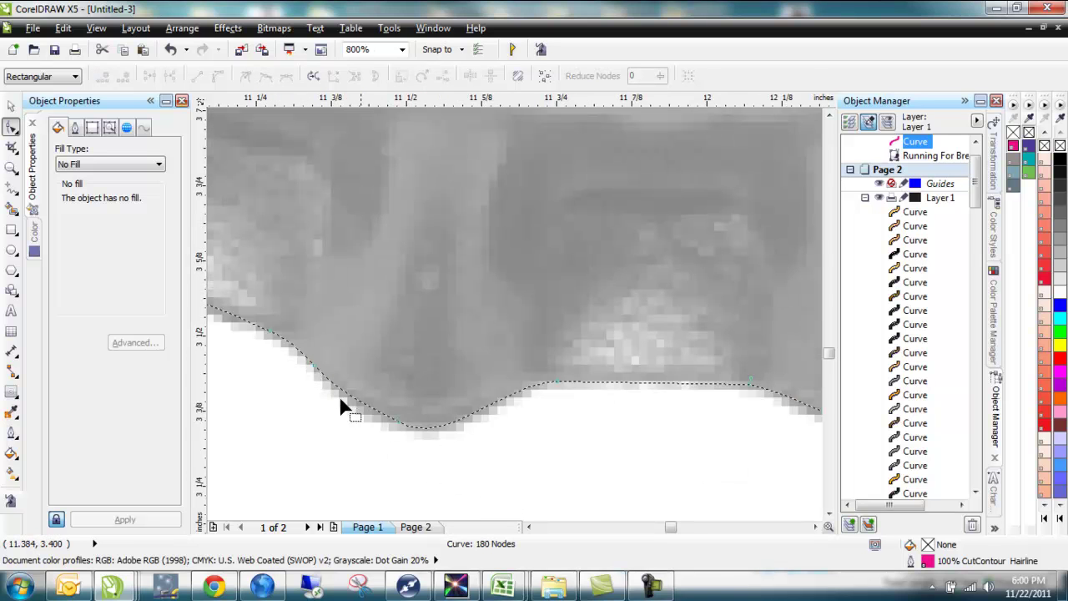
Delete the stray nodes near the bend and along the left edge, reaching 173 nodes.
left_click(529, 526)
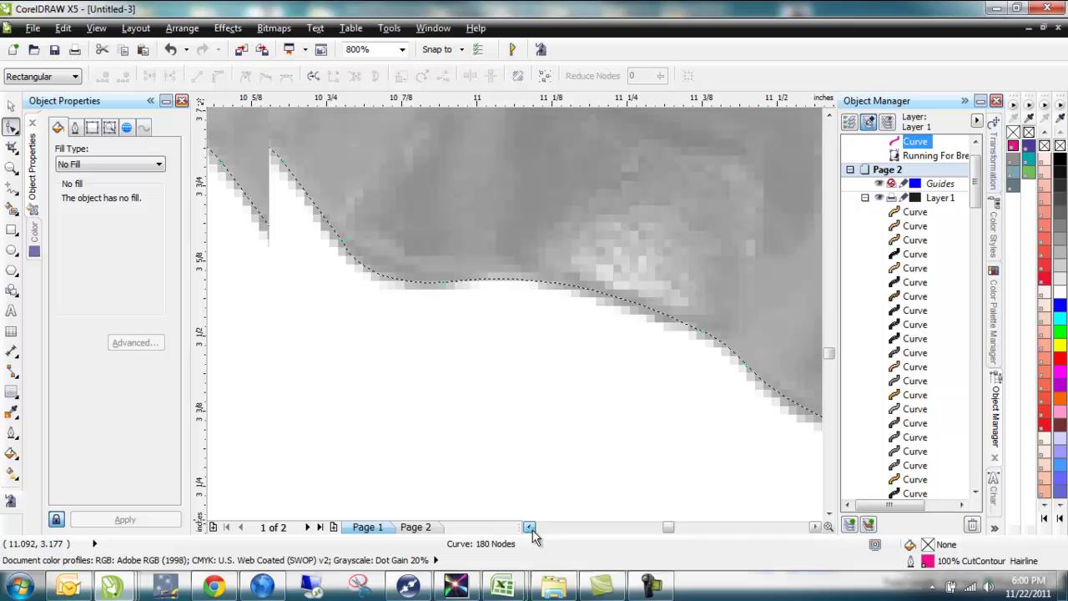
left_click(829, 117)
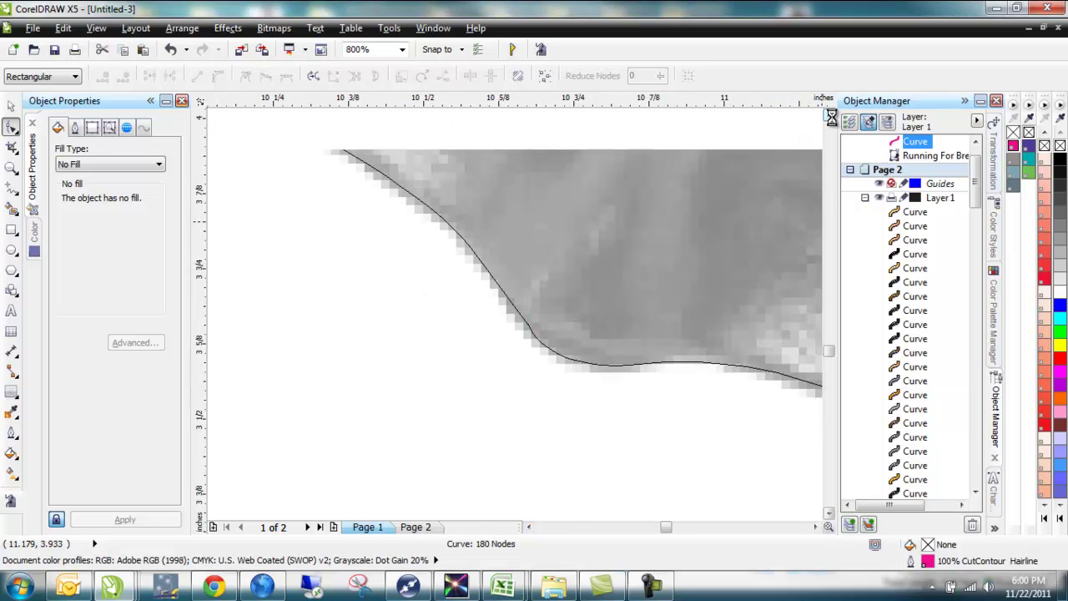
left_click(830, 117)
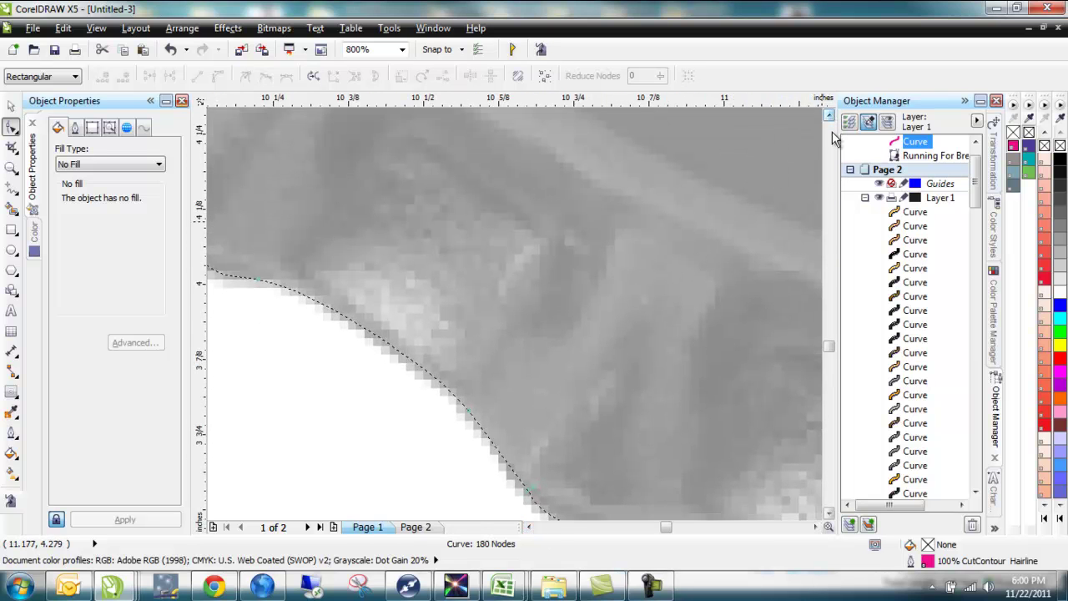
left_click(529, 527)
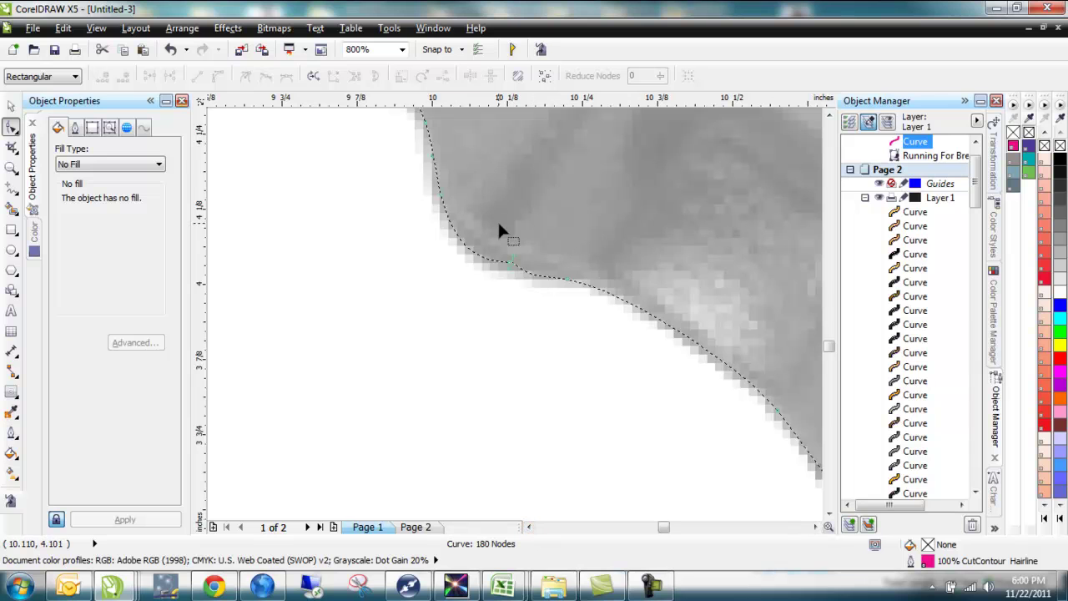
left_click_drag(525, 283, 520, 286)
key("Delete")
left_click(829, 118)
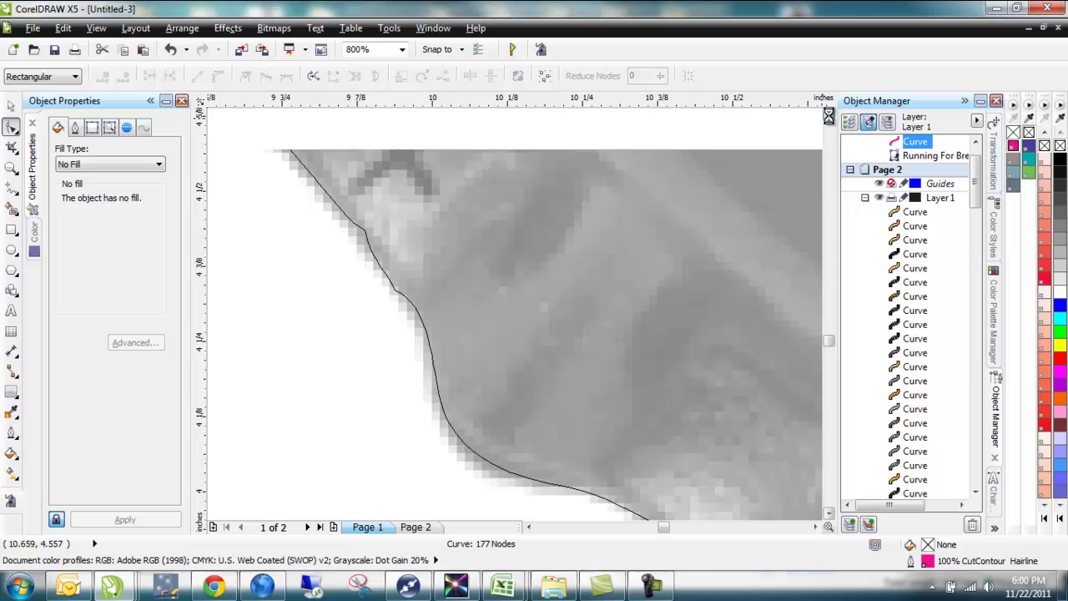
left_click_drag(376, 286, 379, 285)
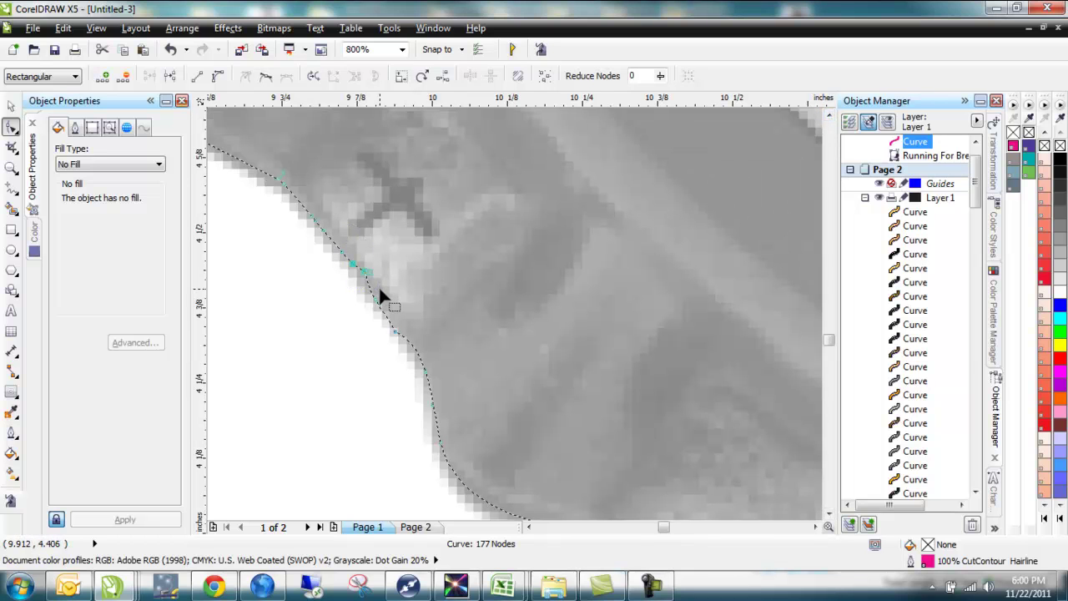
key("Delete")
key("Delete")
left_click(829, 118)
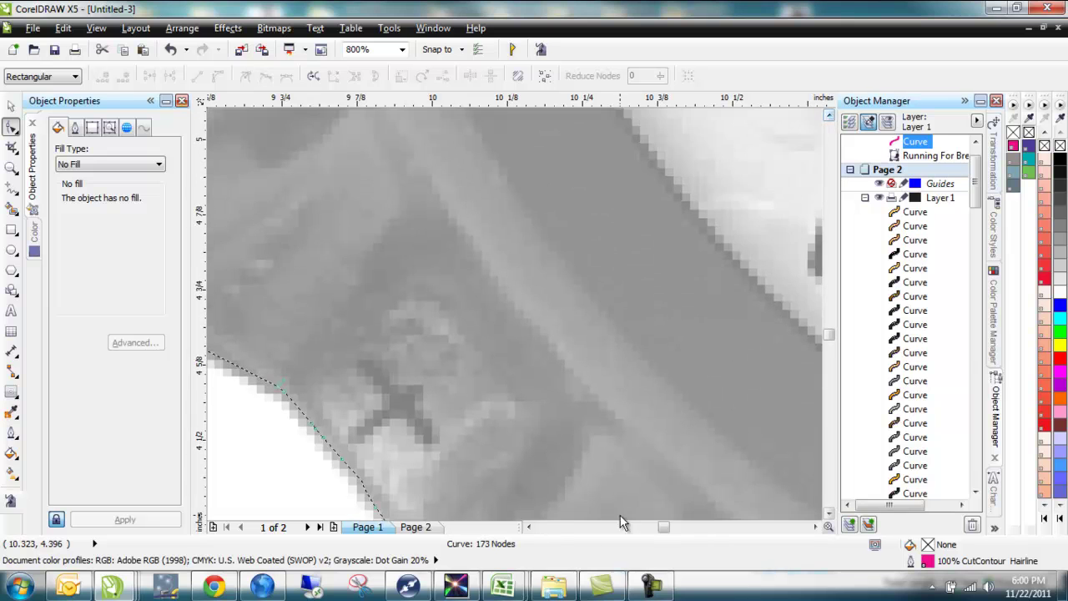
left_click(529, 526)
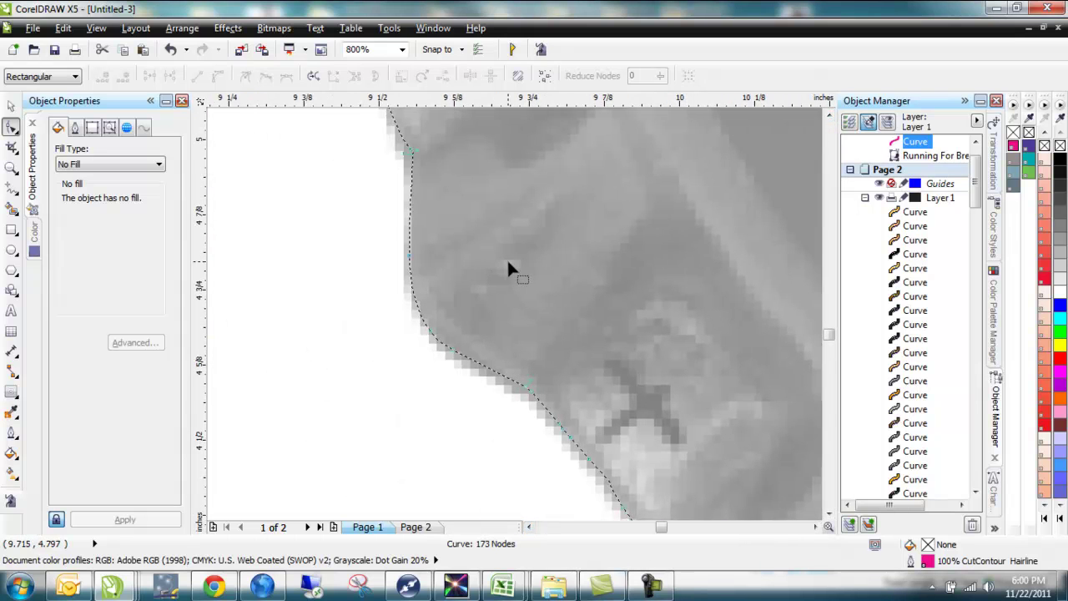
Zoom to the full page, return to the Pick tool, and deselect everything.
key("shift+F4")
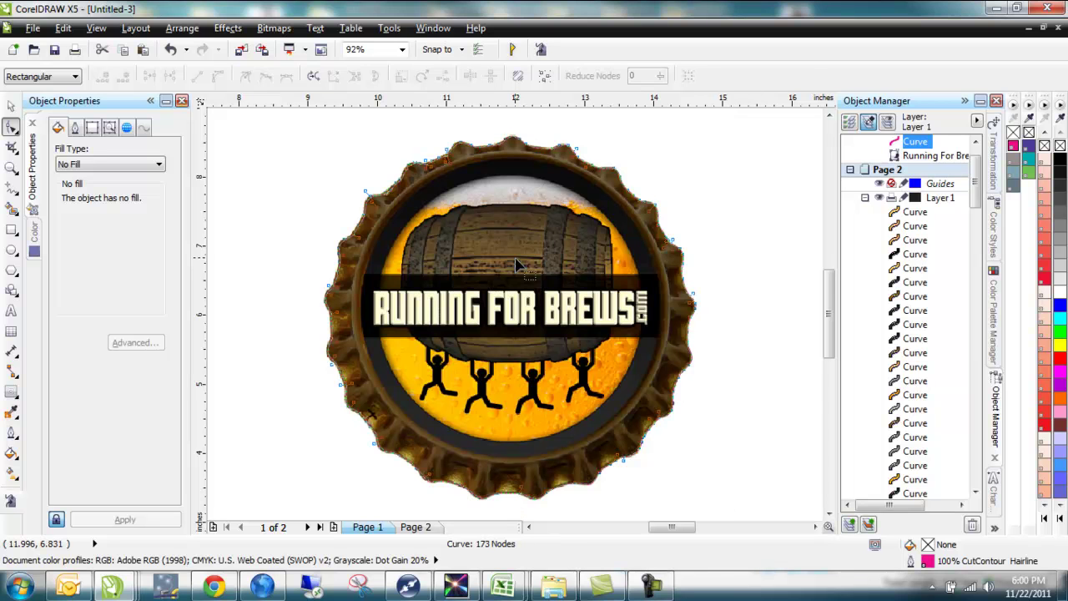
key("space")
left_click(750, 218)
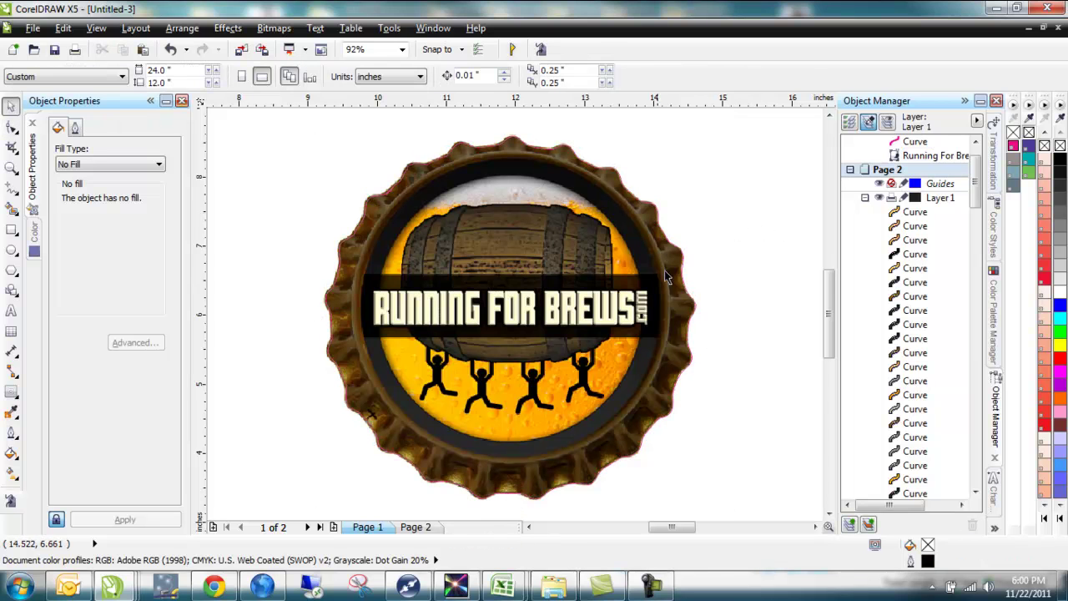